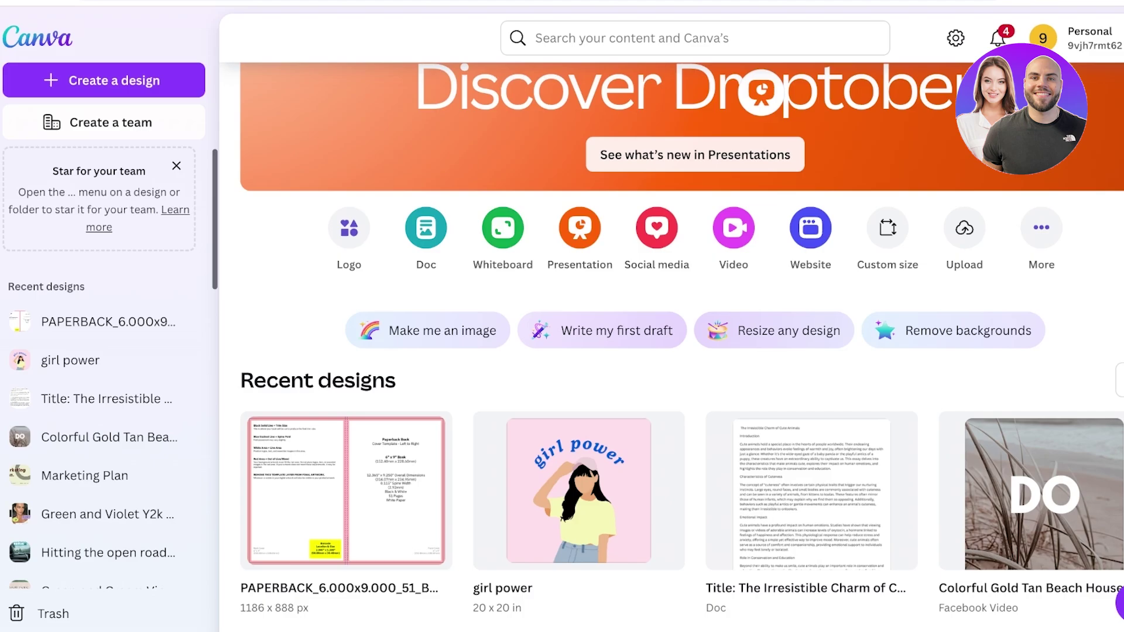
Step: Search Canva for 'resume' templates and scroll through the results
{"action": "left_click", "coordinate": [615, 38]}
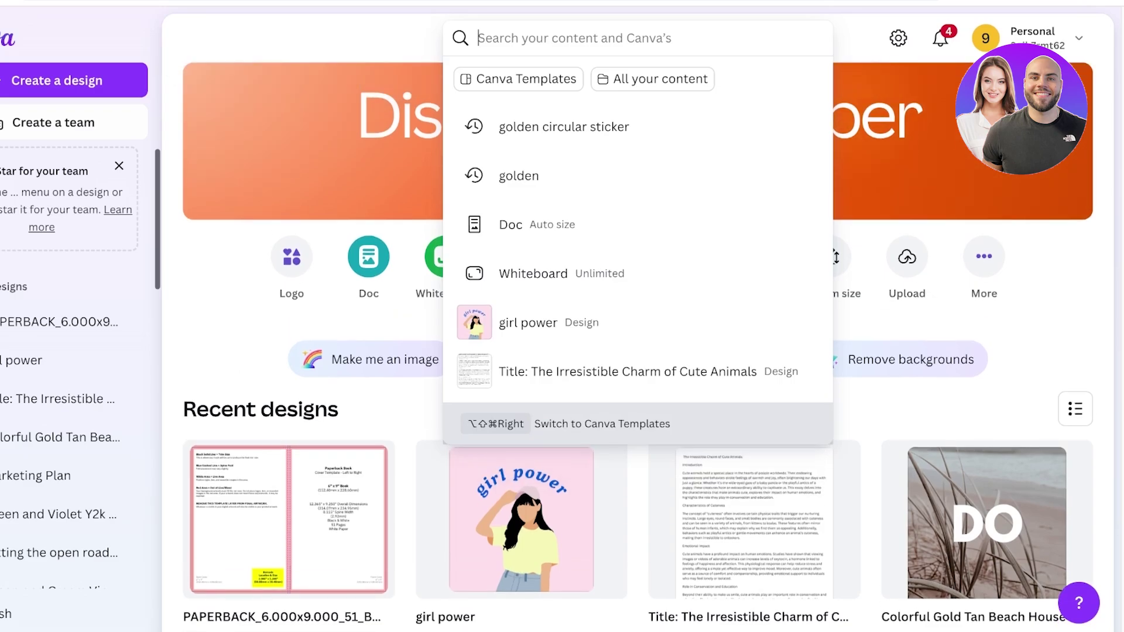
{"action": "type", "text": "resume"}
{"action": "key", "text": "Return"}
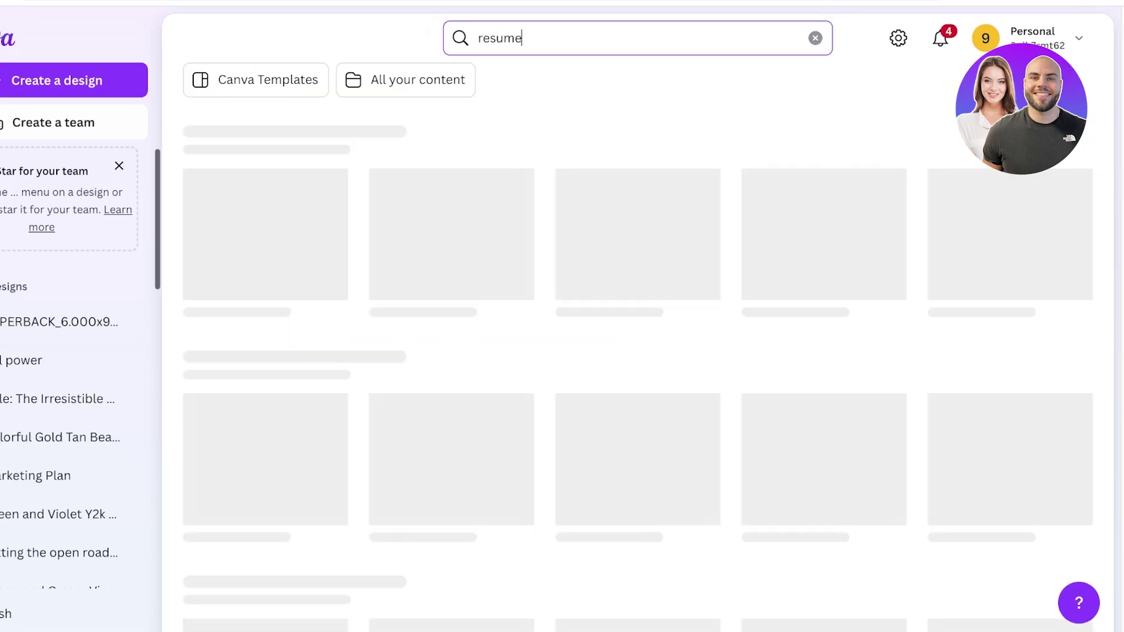
{"action": "scroll", "coordinate": [638, 352], "scroll_direction": "down", "scroll_amount": 2}
{"action": "scroll", "coordinate": [639, 351], "scroll_direction": "up", "scroll_amount": 2}
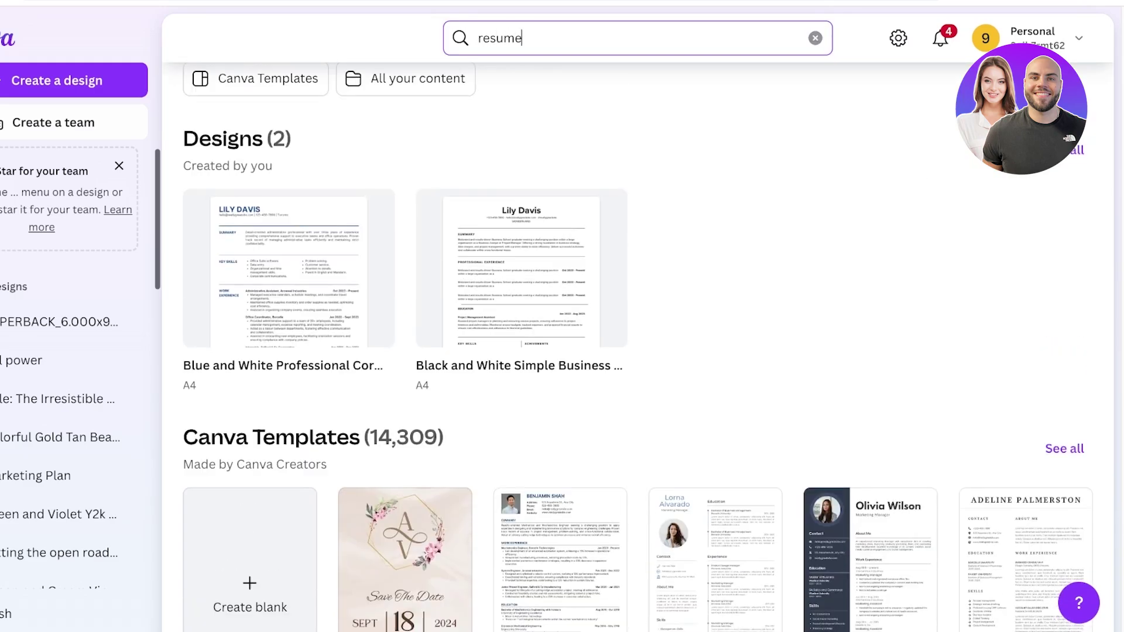
{"action": "scroll", "coordinate": [639, 352], "scroll_direction": "down", "scroll_amount": 3}
{"action": "scroll", "coordinate": [638, 351], "scroll_direction": "down", "scroll_amount": 1}
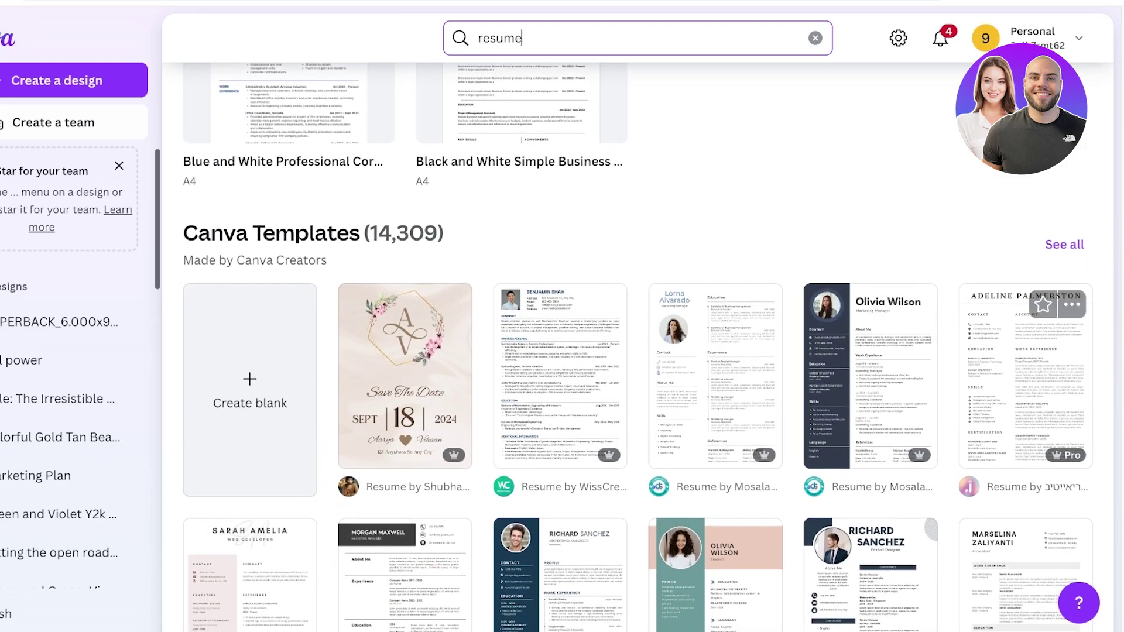
{"action": "scroll", "coordinate": [638, 351], "scroll_direction": "down", "scroll_amount": 3}
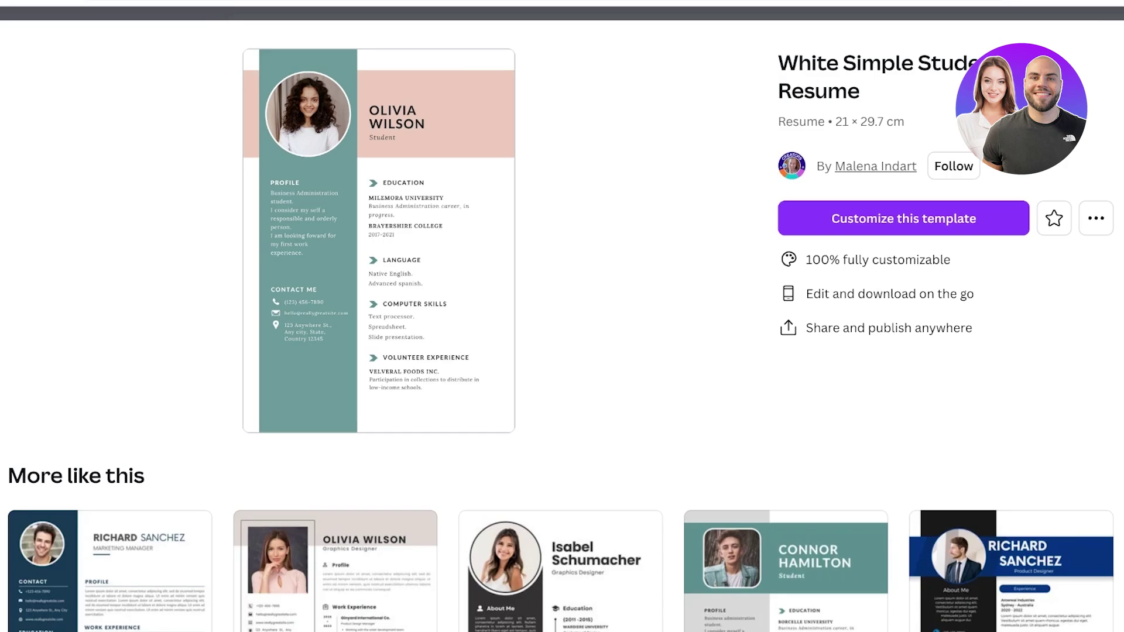
Step: Star the blue-and-white corporate resume template and open its preview
{"action": "key", "text": "Escape"}
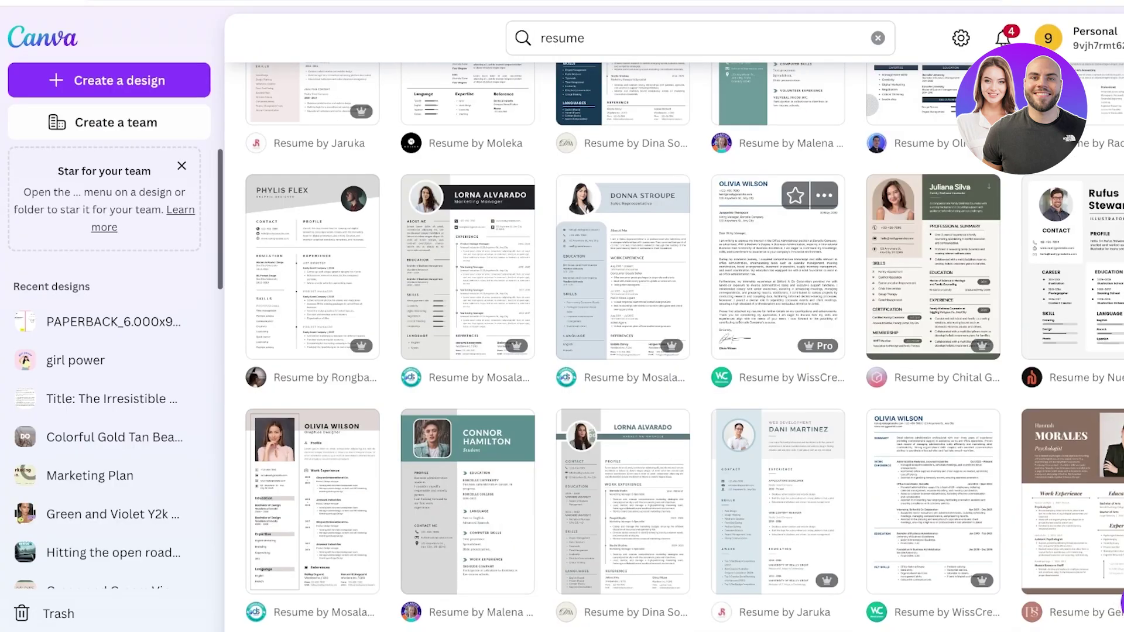
{"action": "left_click", "coordinate": [950, 430]}
{"action": "left_click", "coordinate": [933, 487]}
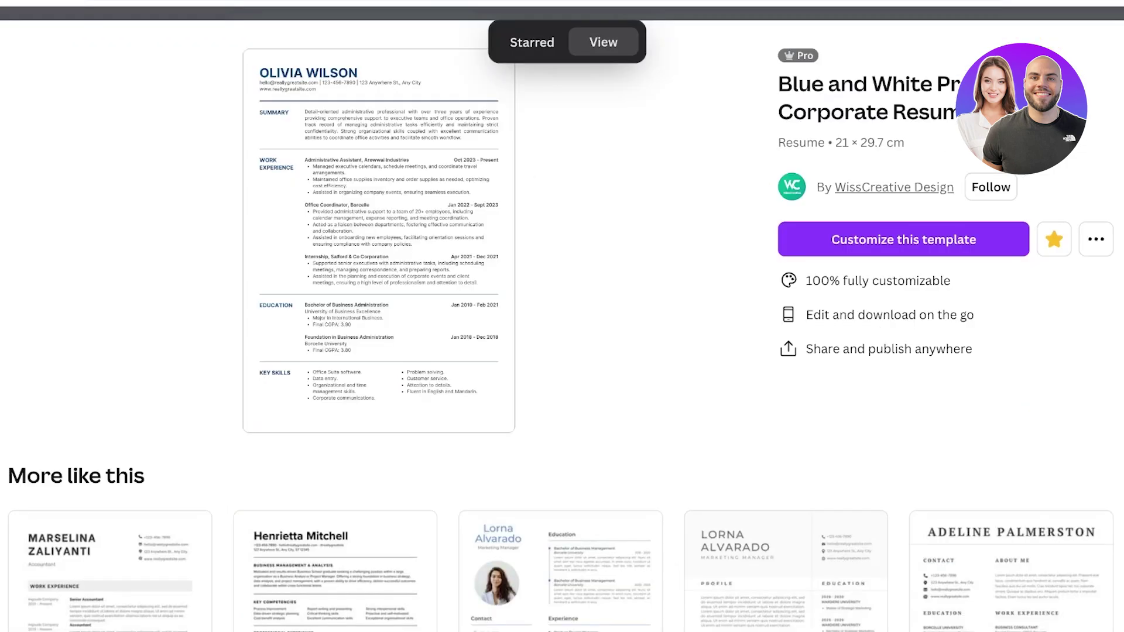
{"action": "scroll", "coordinate": [563, 409], "scroll_direction": "down", "scroll_amount": 4}
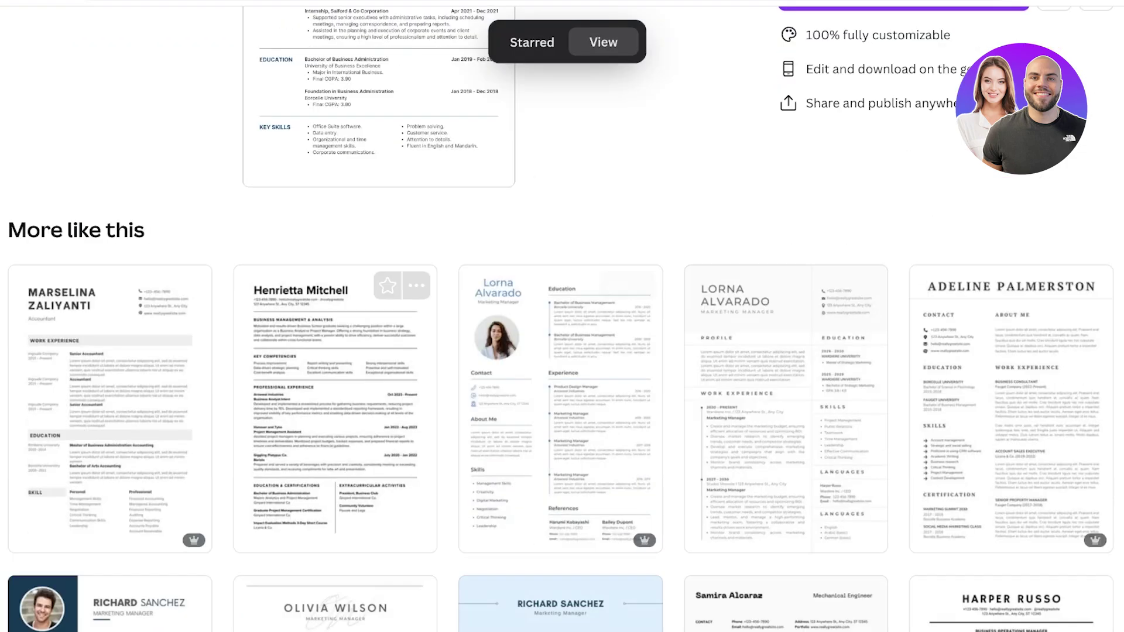
Step: Browse similar templates, load more results, and open the UX designer resume template
{"action": "left_click", "coordinate": [334, 398]}
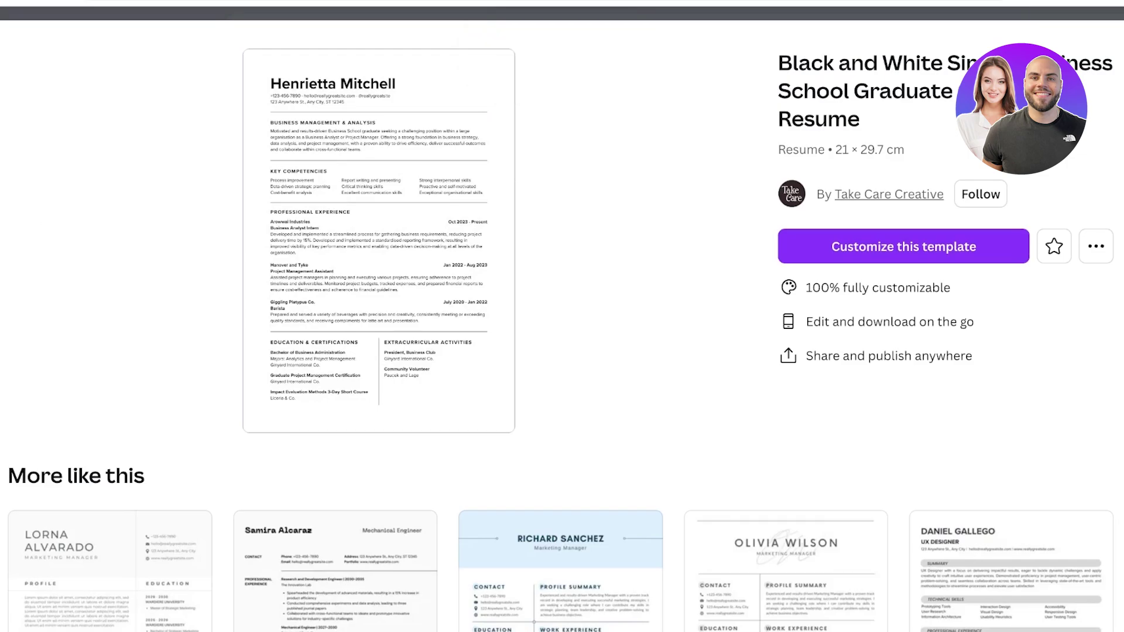
{"action": "key", "text": "Escape"}
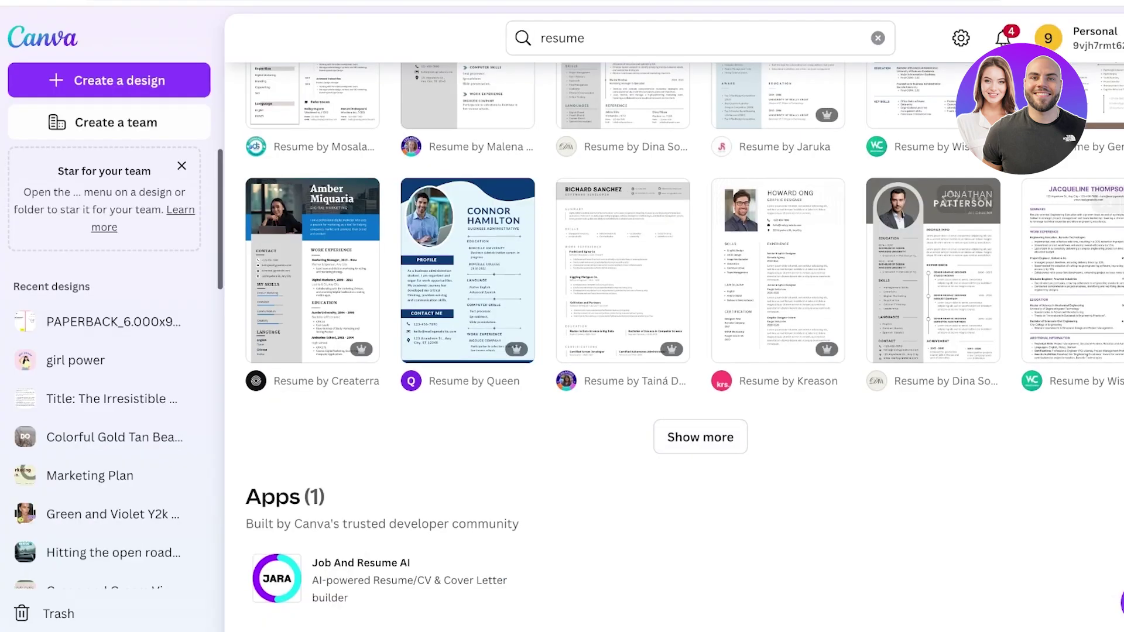
{"action": "left_click", "coordinate": [700, 436]}
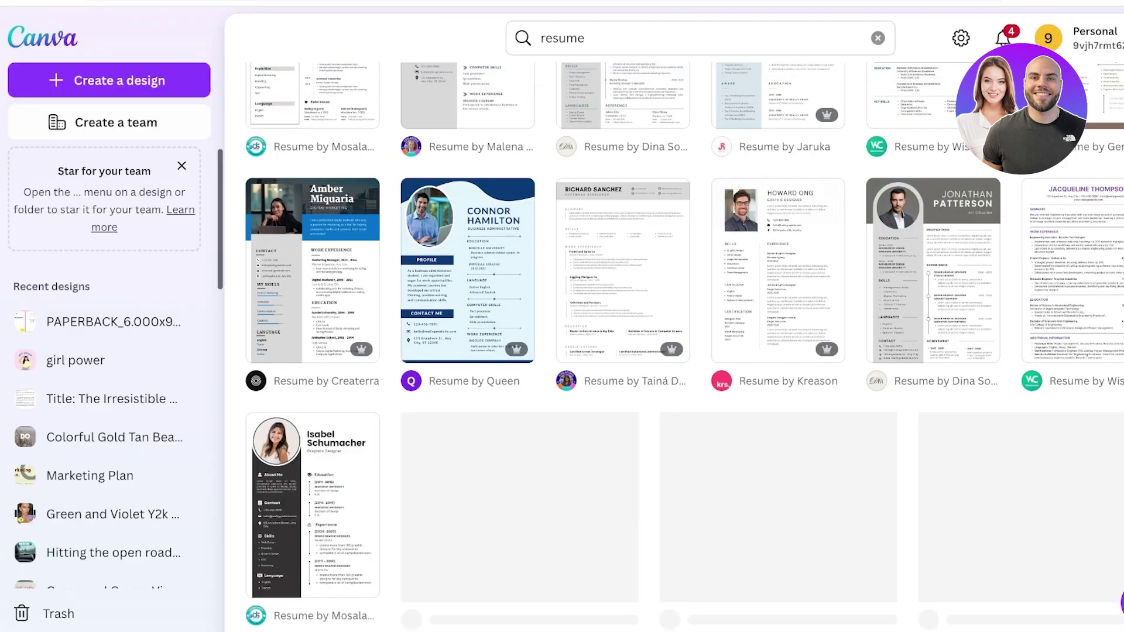
{"action": "scroll", "coordinate": [673, 351], "scroll_direction": "down", "scroll_amount": 6}
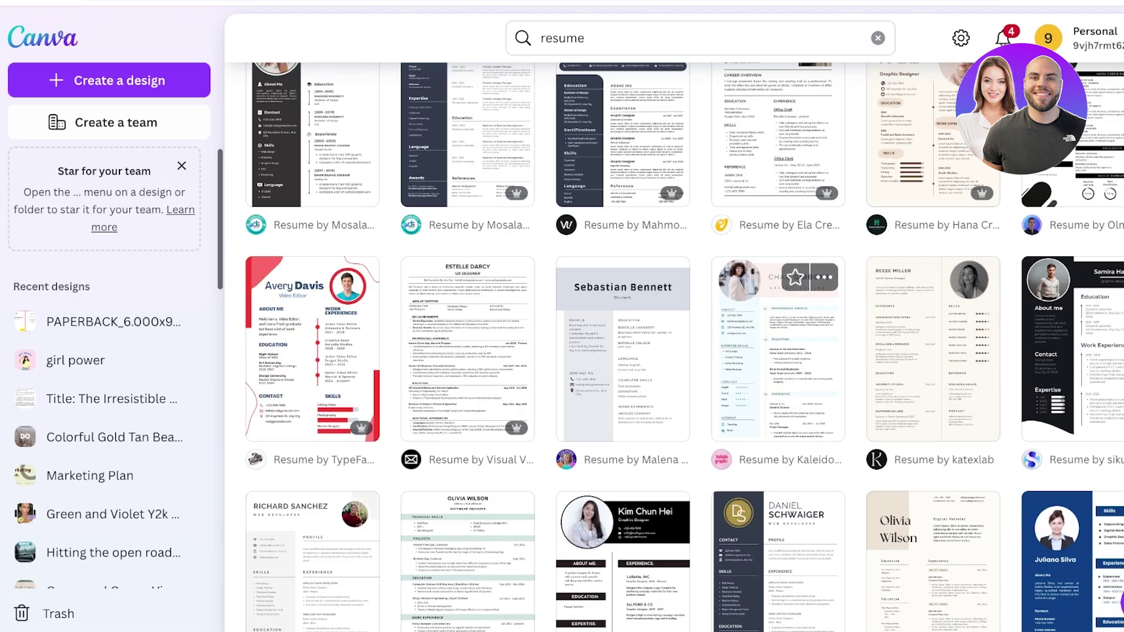
{"action": "left_click", "coordinate": [467, 351]}
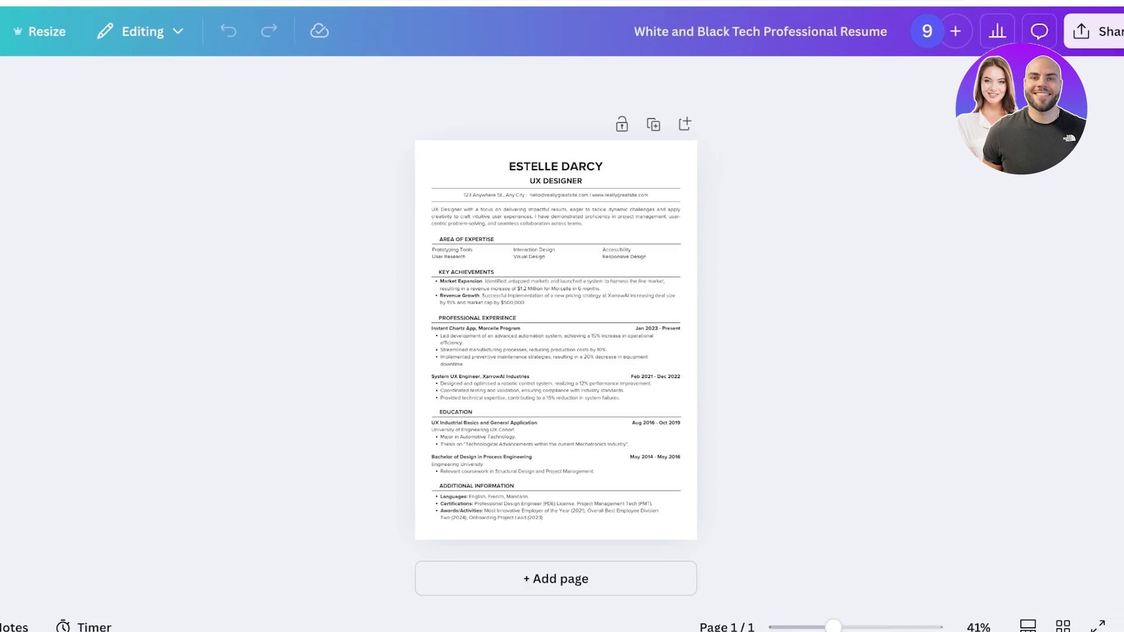
Step: Rename the design to 'Psyh CV'
{"action": "left_click", "coordinate": [888, 31]}
{"action": "key", "text": "ctrl+a"}
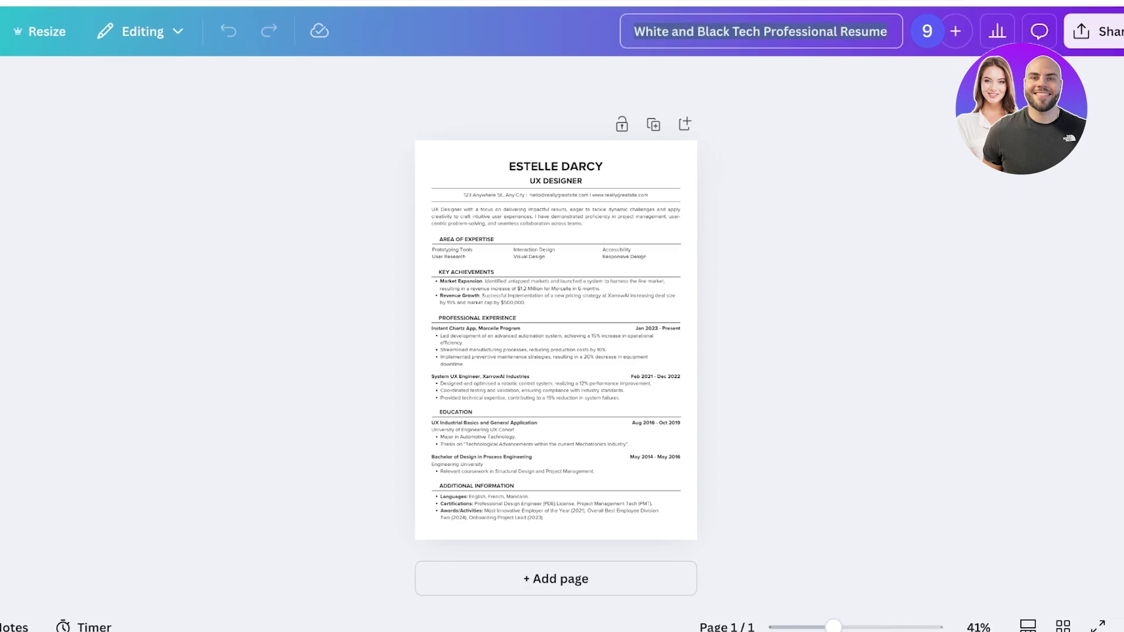
{"action": "type", "text": "Psyh"}
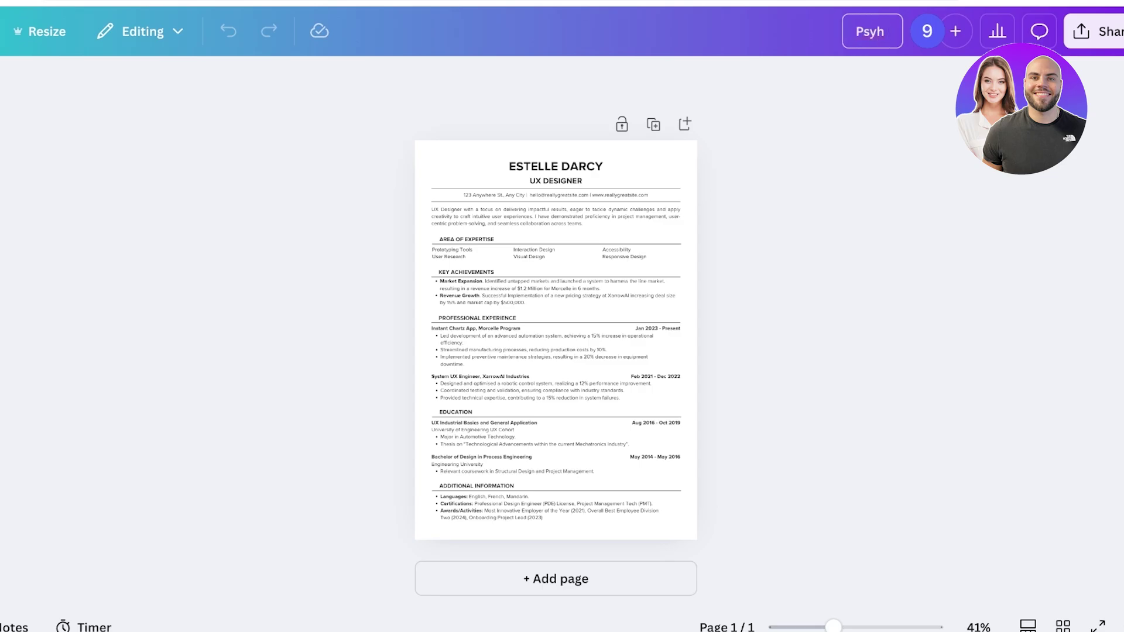
{"action": "type", "text": " CV"}
{"action": "key", "text": "Return"}
Step: Replace the header name with the candidate's name and the job title with PSYCHOLOGIST
{"action": "scroll", "coordinate": [557, 176], "scroll_direction": "up", "scroll_amount": 5}
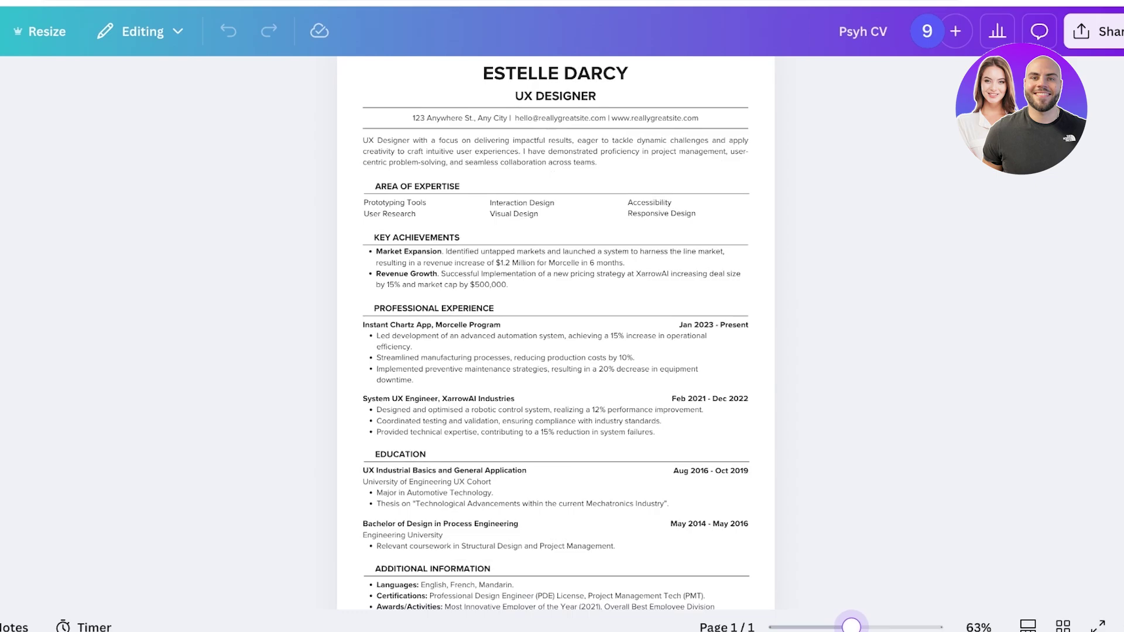
{"action": "double_click", "coordinate": [555, 154]}
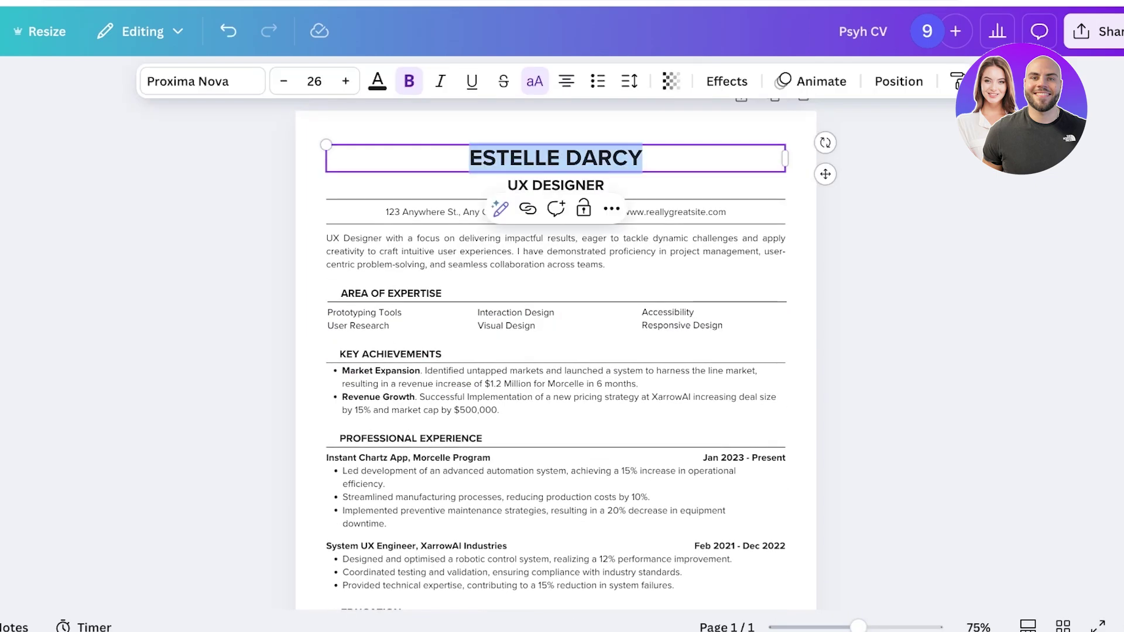
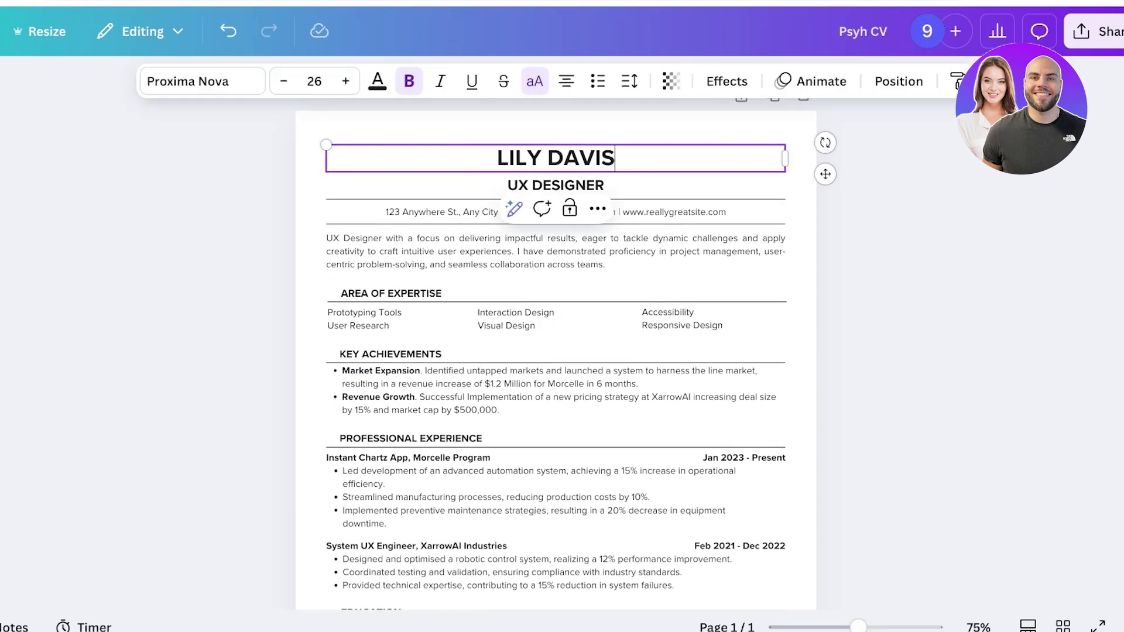
{"action": "left_click", "coordinate": [556, 185]}
{"action": "double_click", "coordinate": [555, 185]}
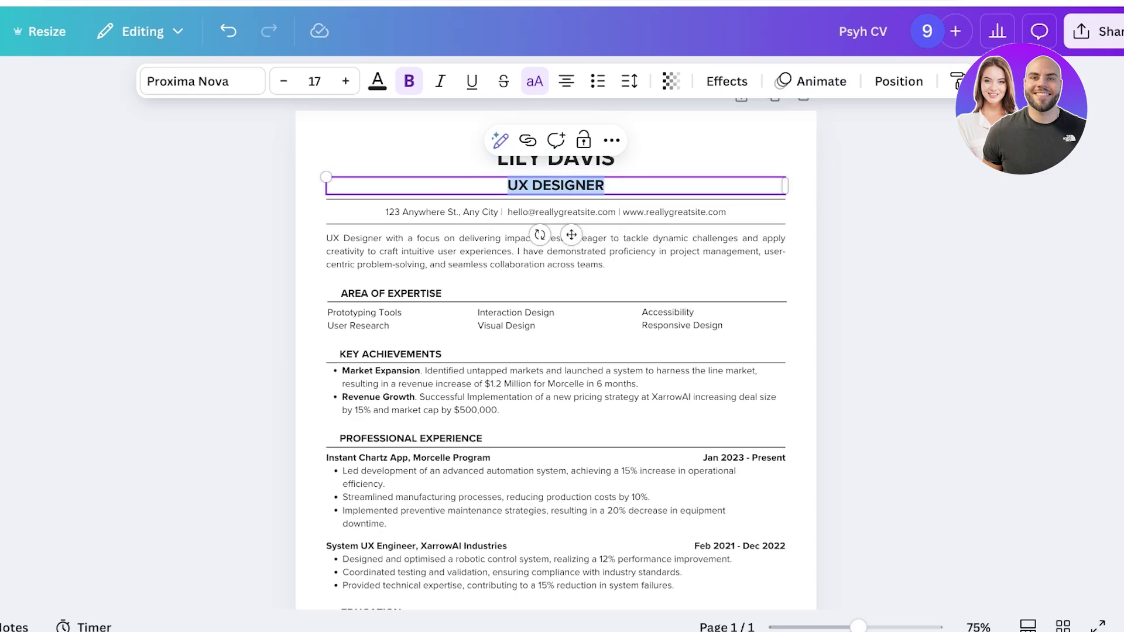
{"action": "type", "text": "A"}
{"action": "key", "text": "BackSpace"}
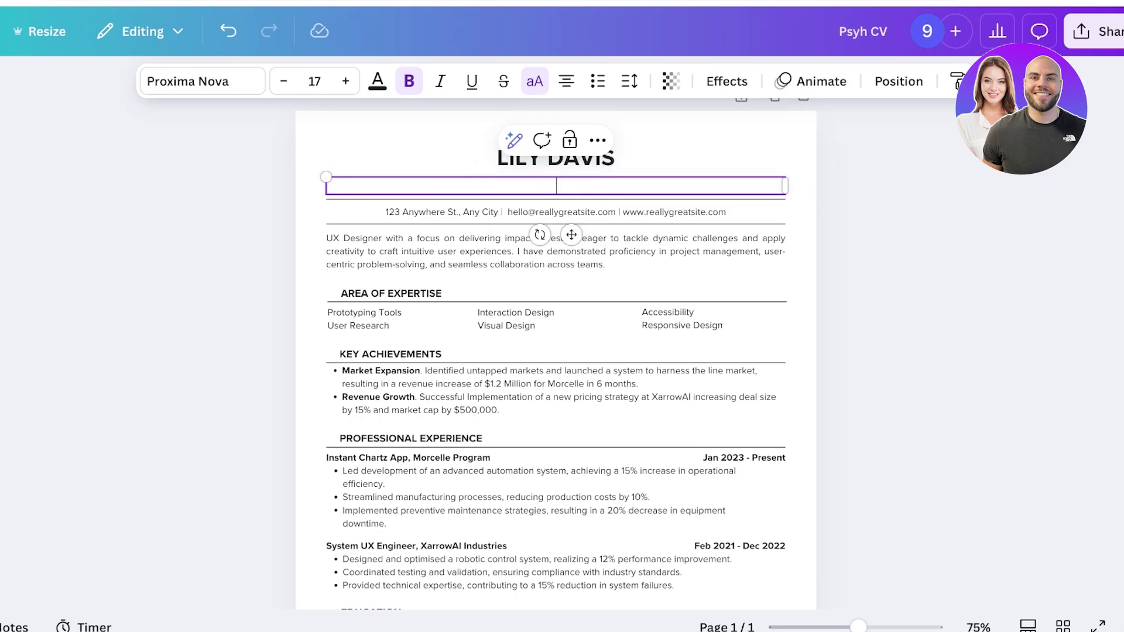
{"action": "type", "text": "PSYCHOLOGIST"}
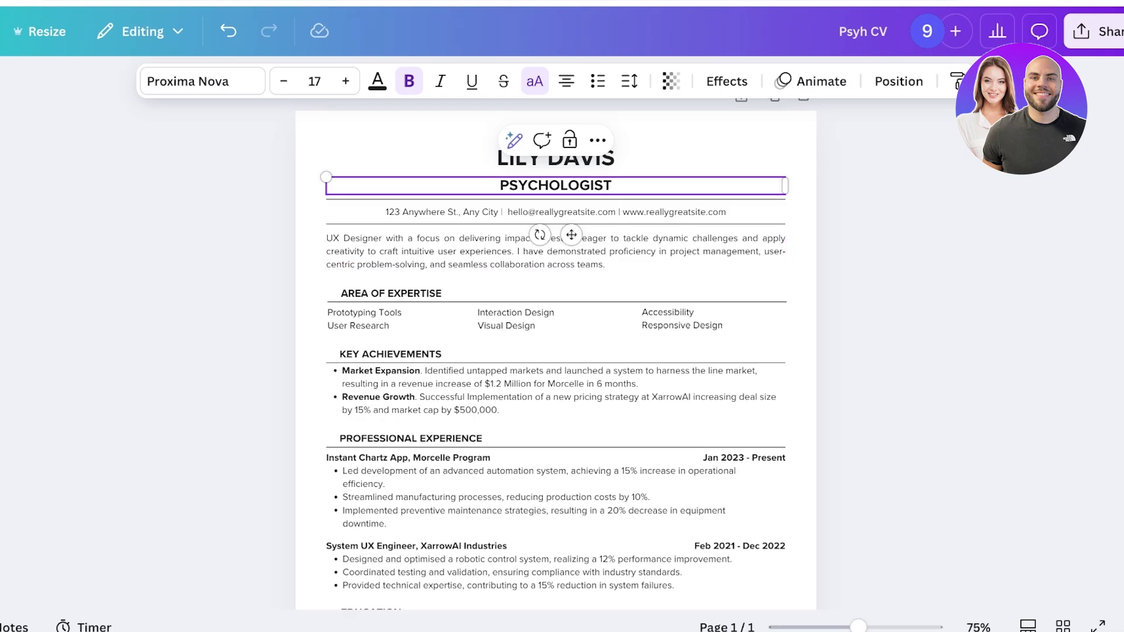
Step: Change the contact line's sample address to Toronto, Ontario
{"action": "left_click", "coordinate": [556, 212]}
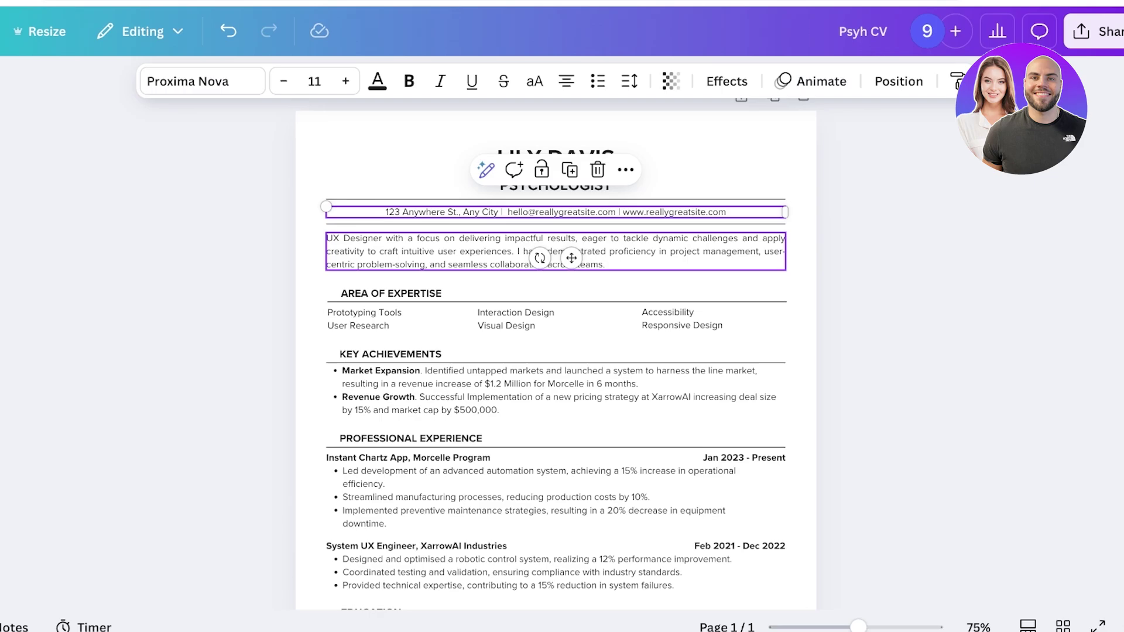
{"action": "key", "text": "Return"}
{"action": "left_click", "coordinate": [501, 212]}
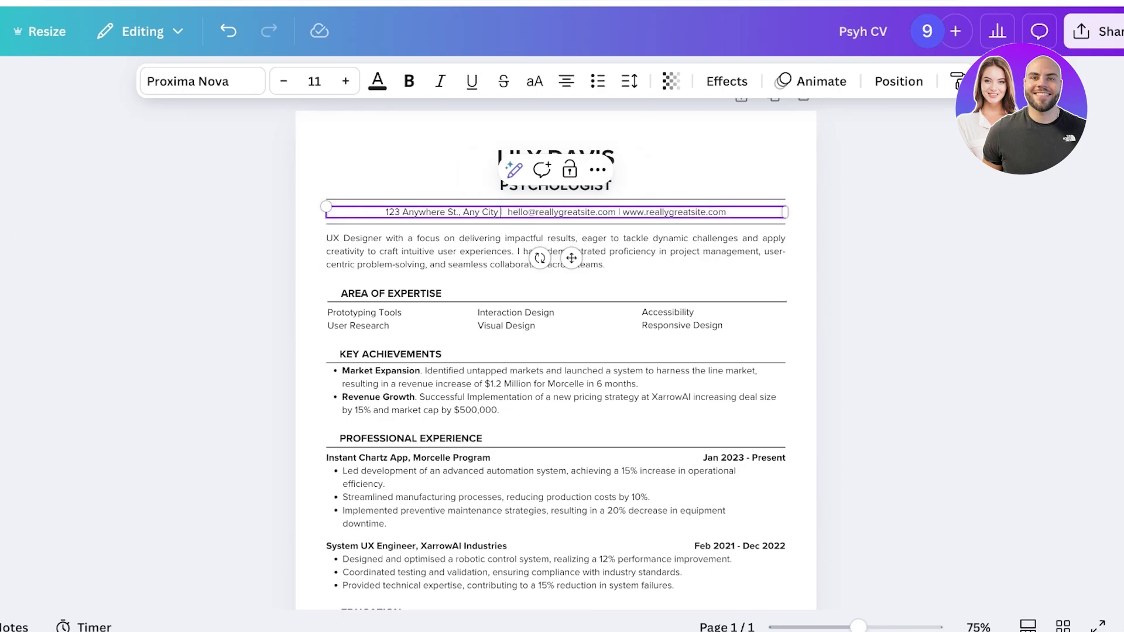
{"action": "left_click_drag", "start_coordinate": [460, 212], "coordinate": [385, 212]}
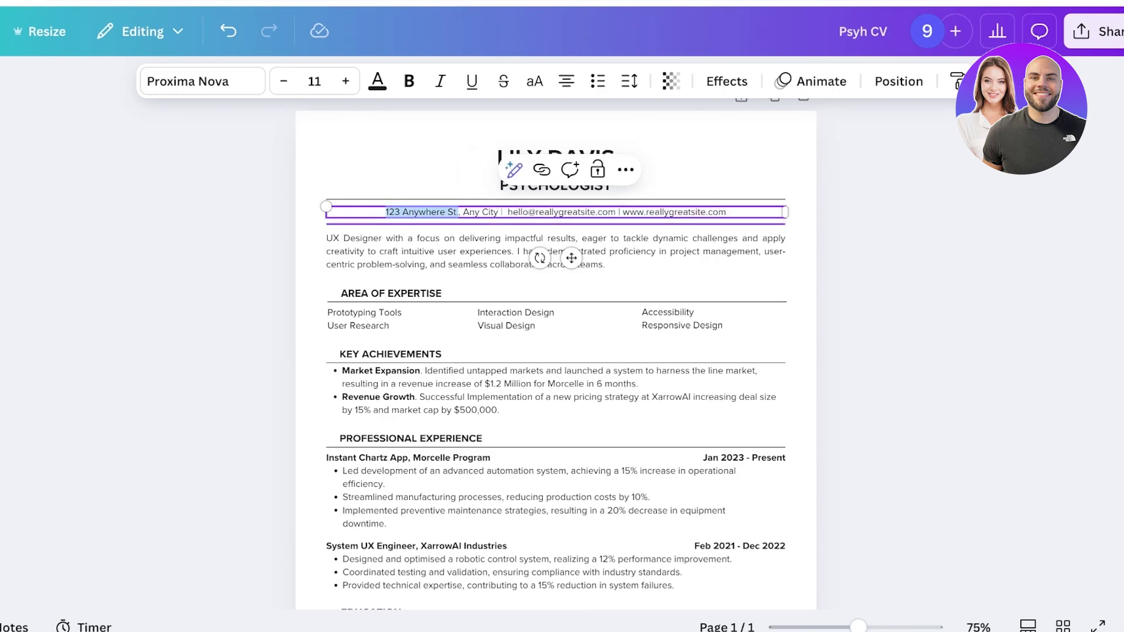
{"action": "type", "text": "Toronto"}
{"action": "key", "text": "Delete"}
{"action": "key", "text": "Delete"}
{"action": "key", "text": "Delete"}
{"action": "key", "text": "Delete"}
{"action": "key", "text": "Delete"}
{"action": "key", "text": "Delete"}
{"action": "key", "text": "Delete"}
{"action": "key", "text": "Delete"}
{"action": "key", "text": "Delete"}
{"action": "key", "text": "Delete"}
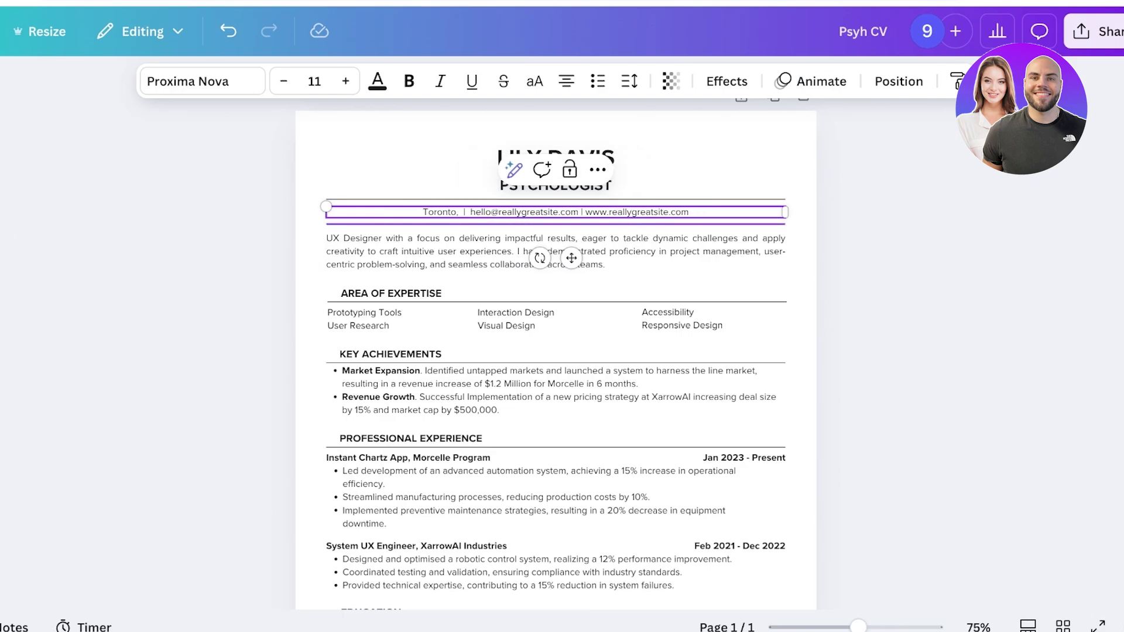
{"action": "type", "text": ", Ontario"}
Step: Replace the sample e-mail in the contact line with the candidate's Gmail address
{"action": "left_click", "coordinate": [497, 212]}
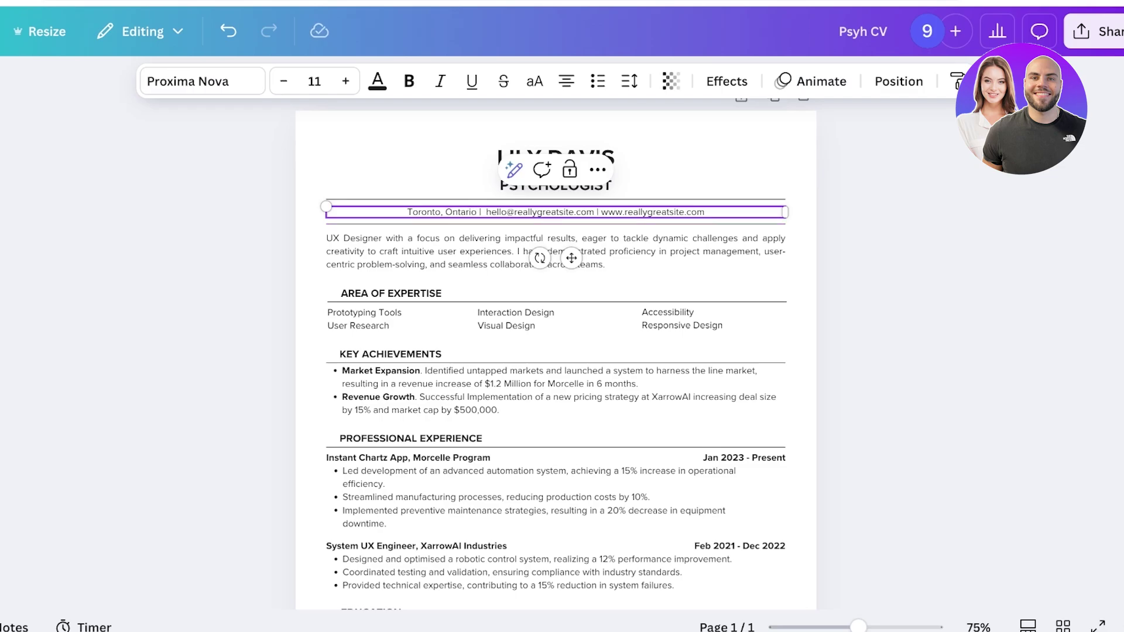
{"action": "left_click_drag", "start_coordinate": [487, 212], "coordinate": [595, 212]}
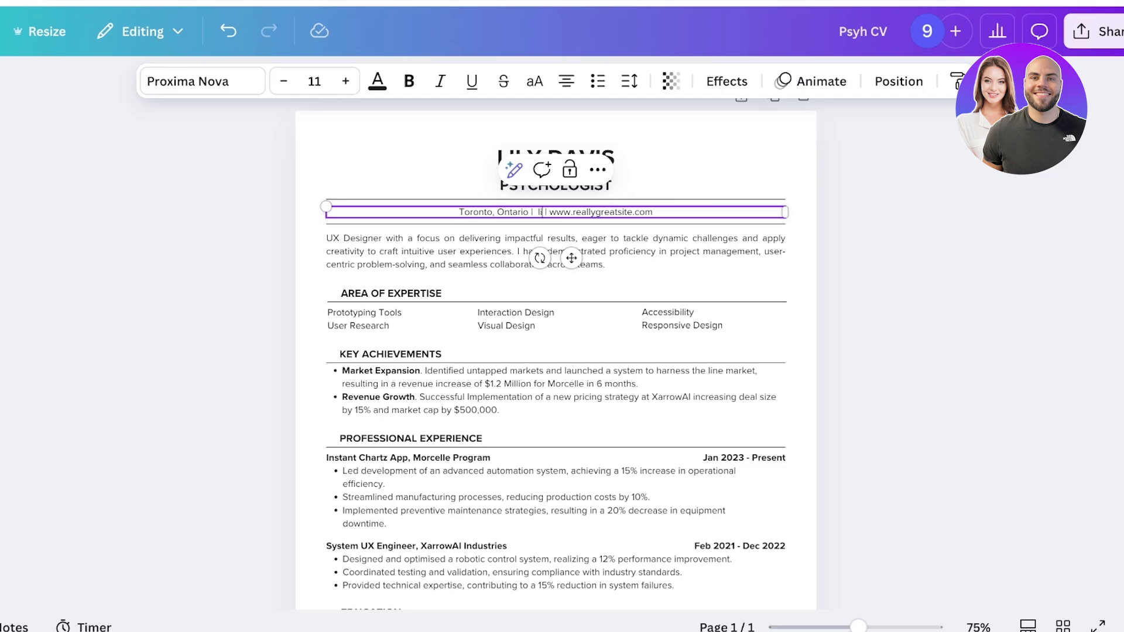
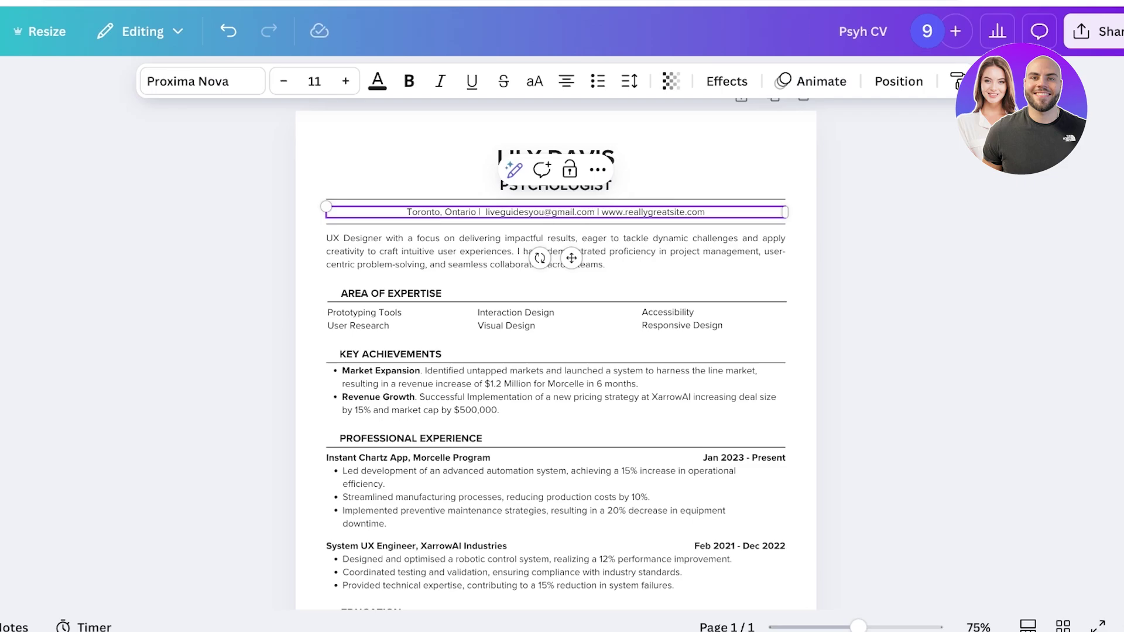
{"action": "key", "text": "Escape"}
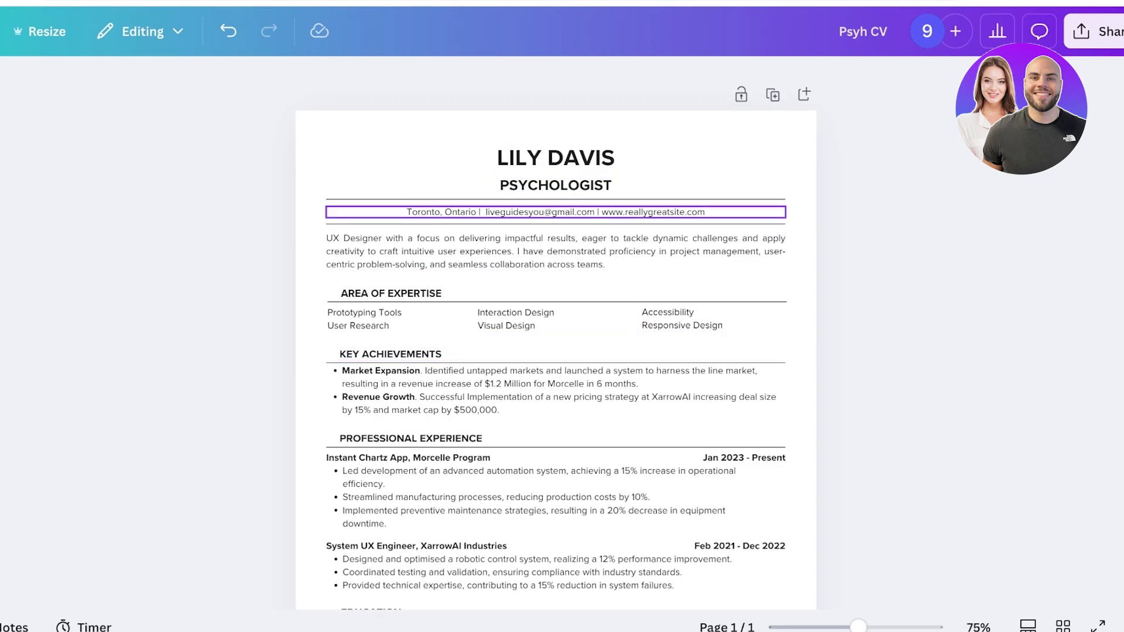
Step: Set the contact line's font size to 12
{"action": "left_click", "coordinate": [556, 212]}
{"action": "left_click", "coordinate": [346, 81]}
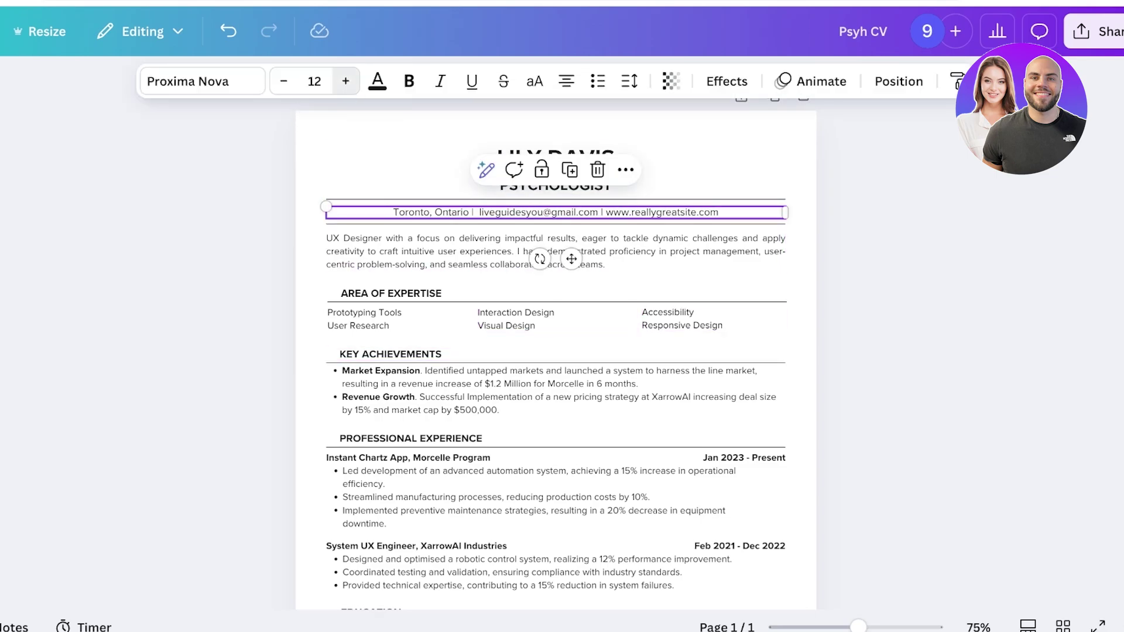
{"action": "left_click", "coordinate": [345, 81]}
{"action": "left_click", "coordinate": [283, 81]}
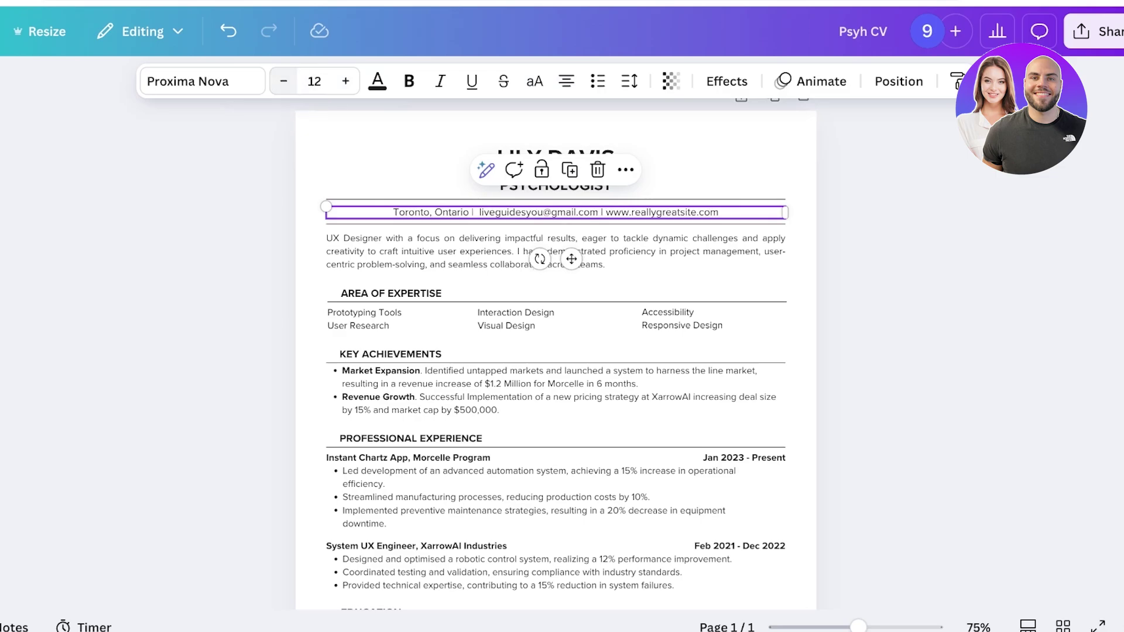
{"action": "key", "text": "Escape"}
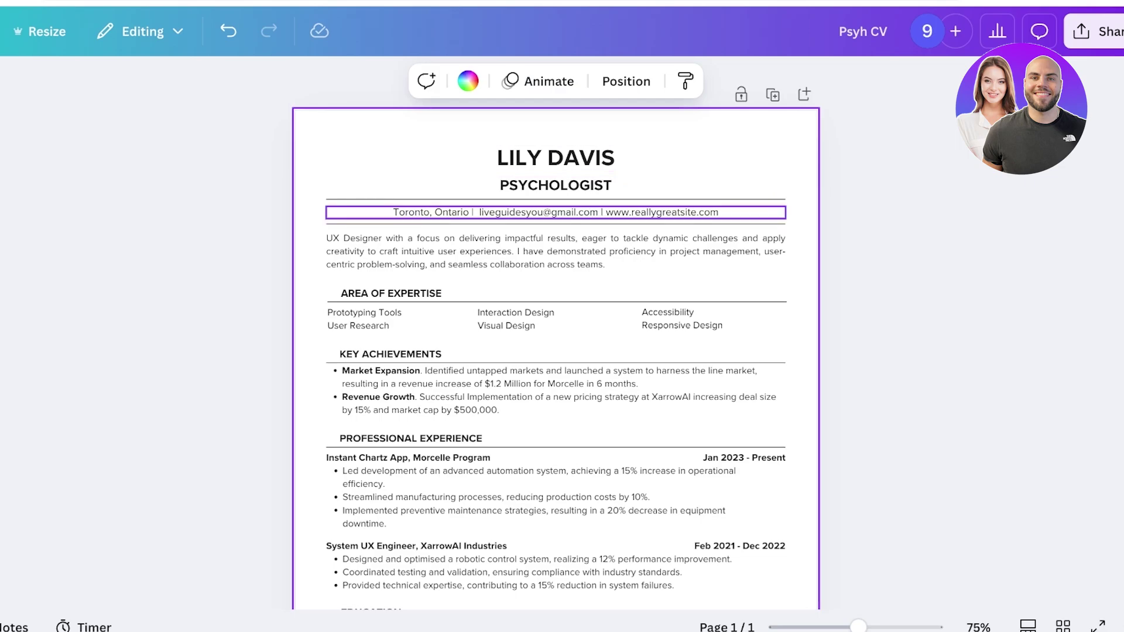
{"action": "left_click", "coordinate": [556, 212]}
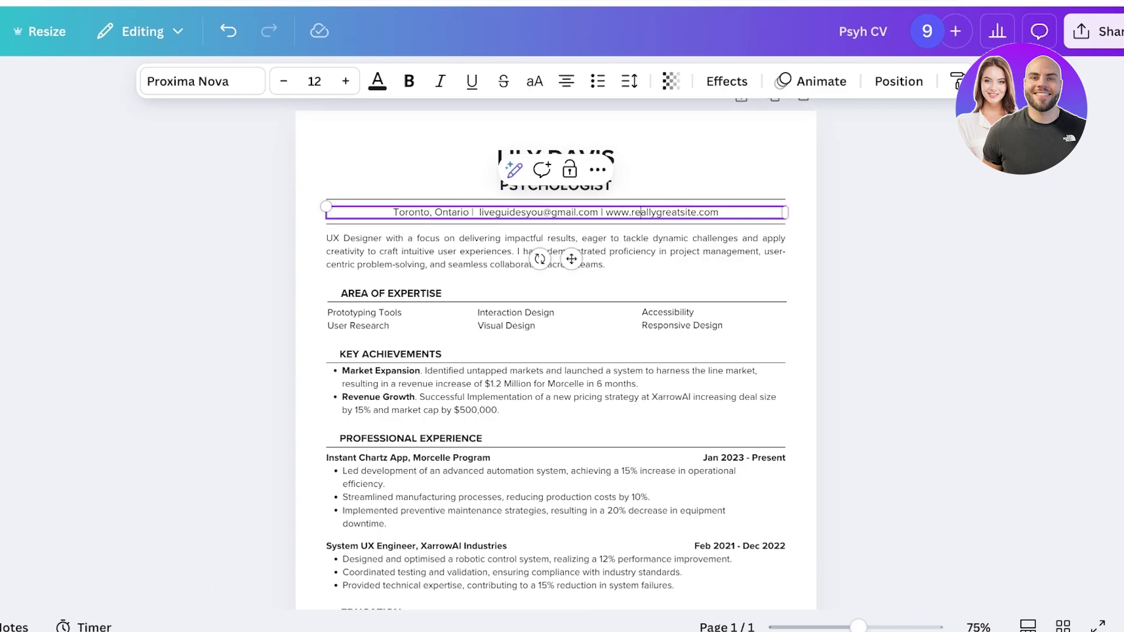
{"action": "left_click_drag", "start_coordinate": [606, 212], "coordinate": [718, 212]}
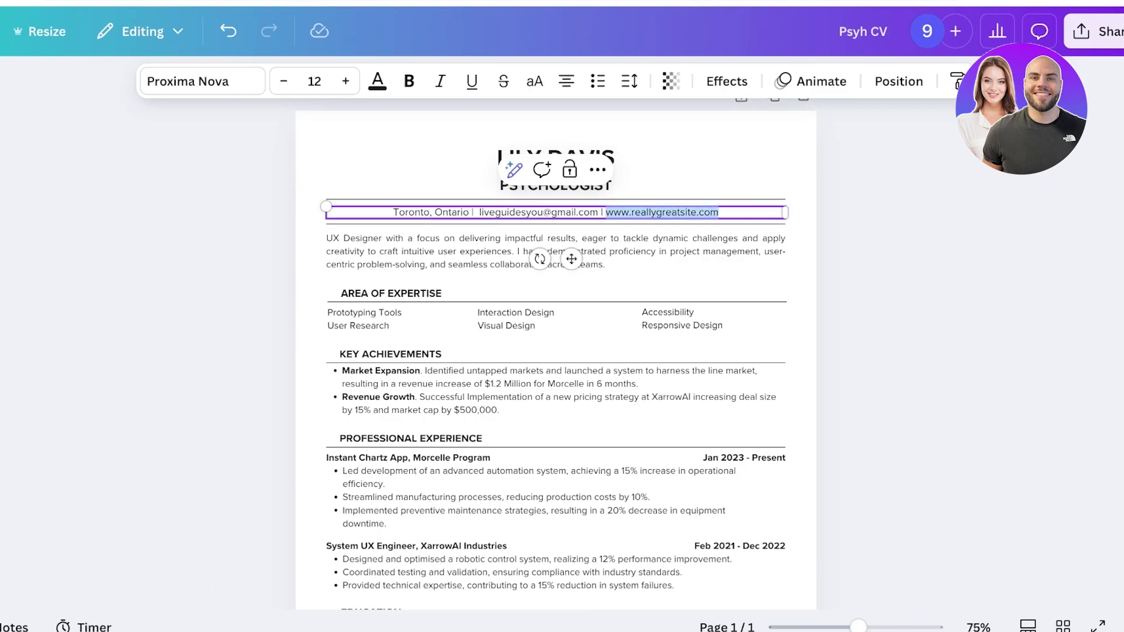
{"action": "type", "text": "@linkdn"}
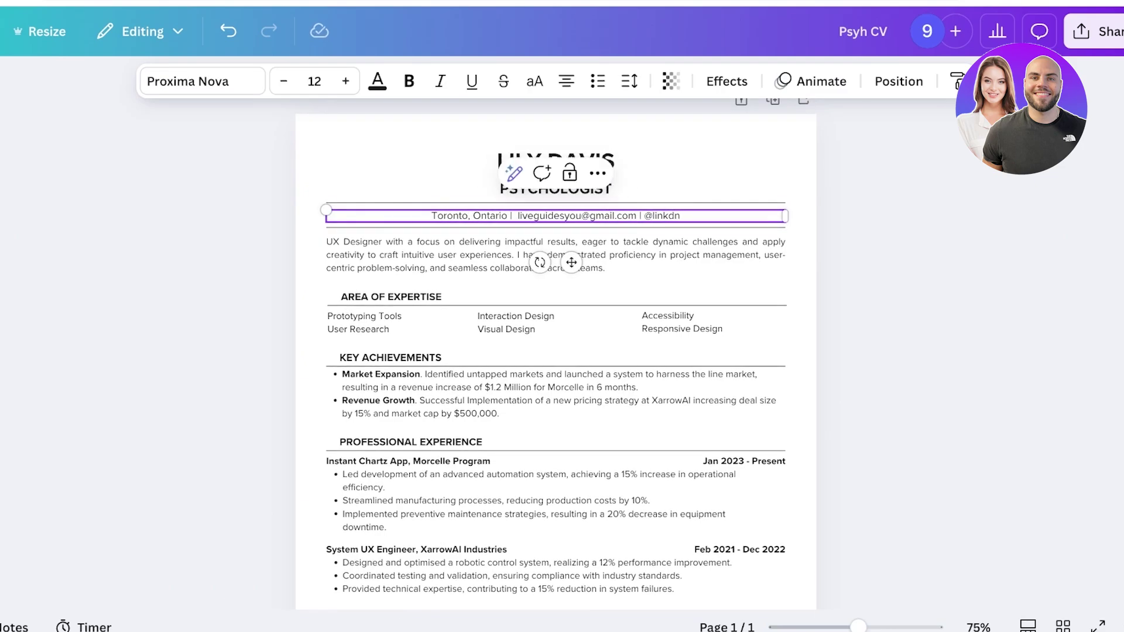
{"action": "key", "text": "Escape"}
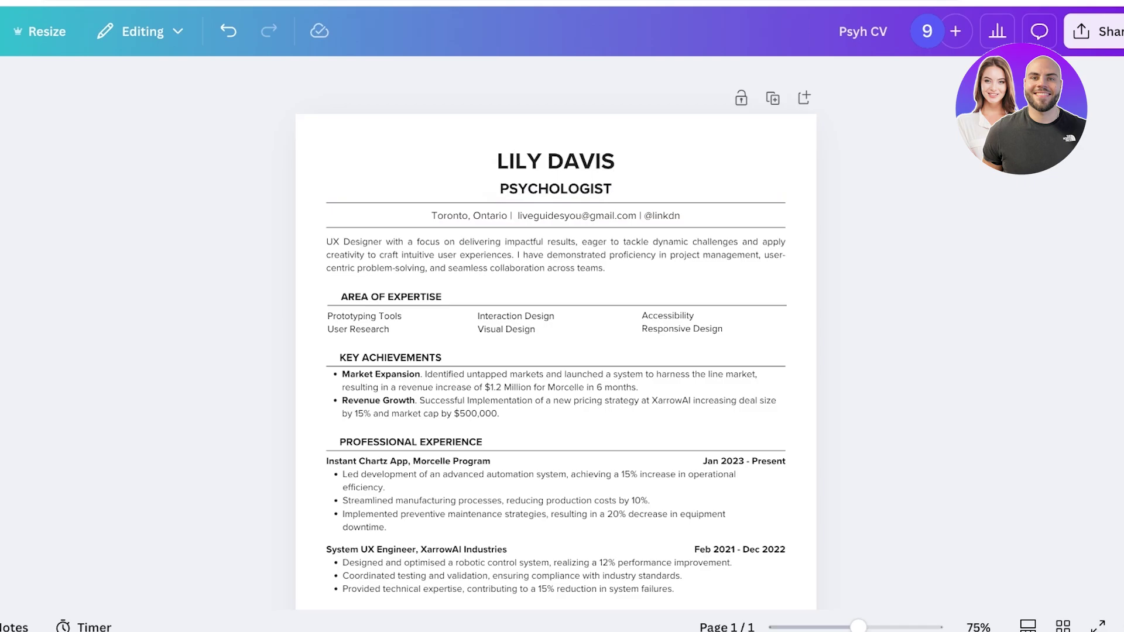
{"action": "left_click", "coordinate": [555, 255]}
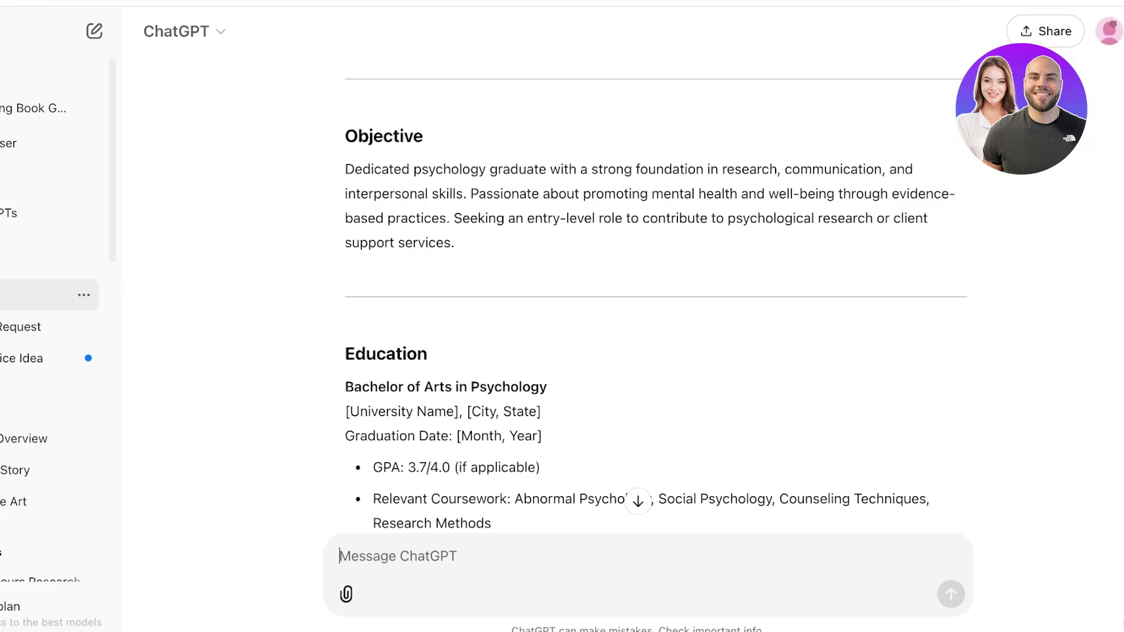
Step: Select the full Objective paragraph in ChatGPT's reply for copying
{"action": "scroll", "coordinate": [644, 351], "scroll_direction": "up", "scroll_amount": 5}
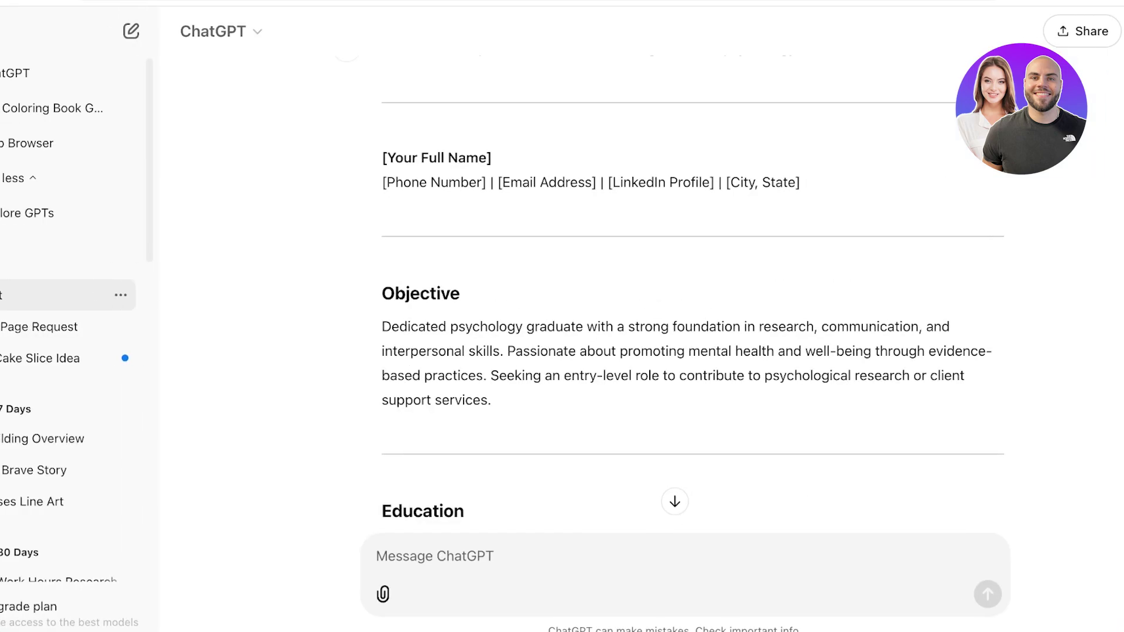
{"action": "scroll", "coordinate": [744, 351], "scroll_direction": "down", "scroll_amount": 4}
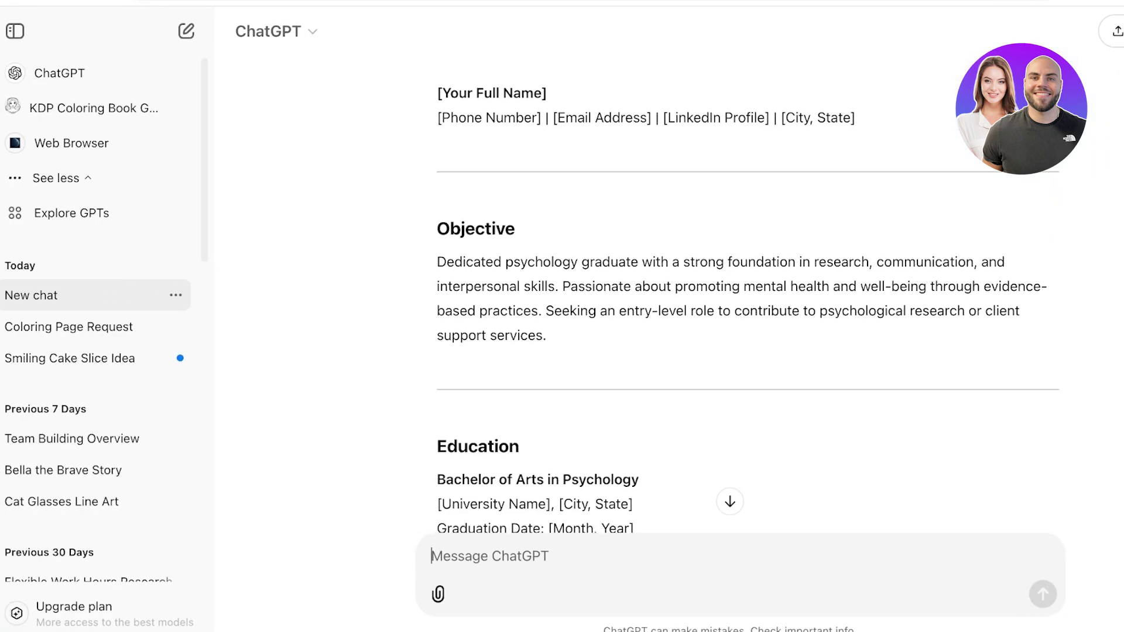
{"action": "left_click_drag", "start_coordinate": [437, 228], "coordinate": [546, 301]}
{"action": "left_click", "coordinate": [547, 302]}
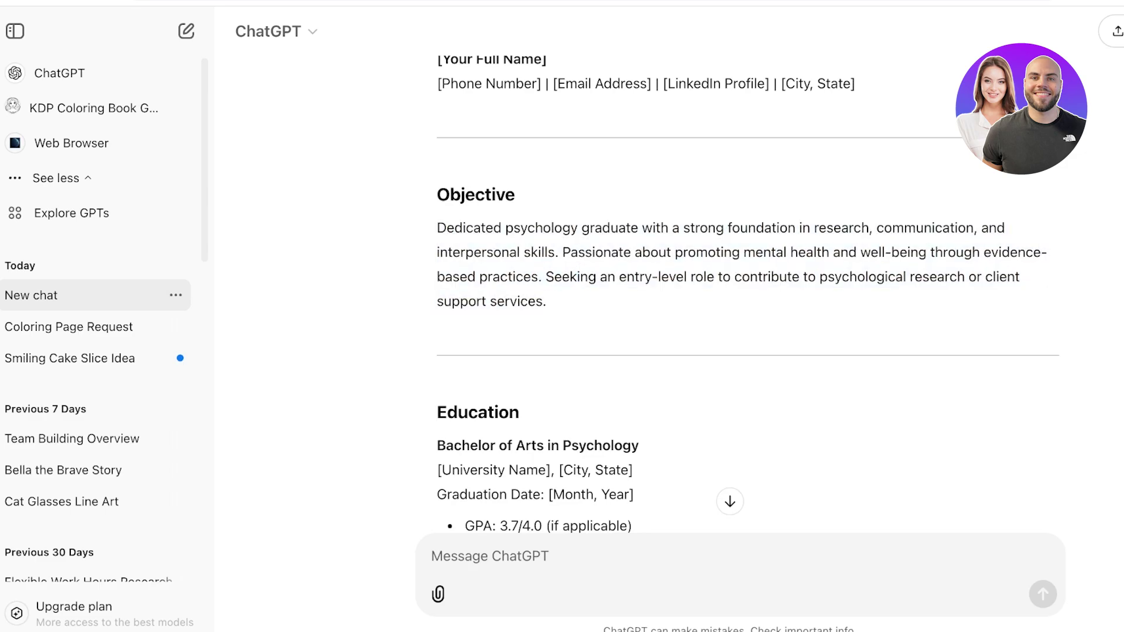
{"action": "scroll", "coordinate": [744, 293], "scroll_direction": "down", "scroll_amount": 1}
{"action": "left_click_drag", "start_coordinate": [437, 210], "coordinate": [546, 284]}
{"action": "key", "text": "ctrl+c"}
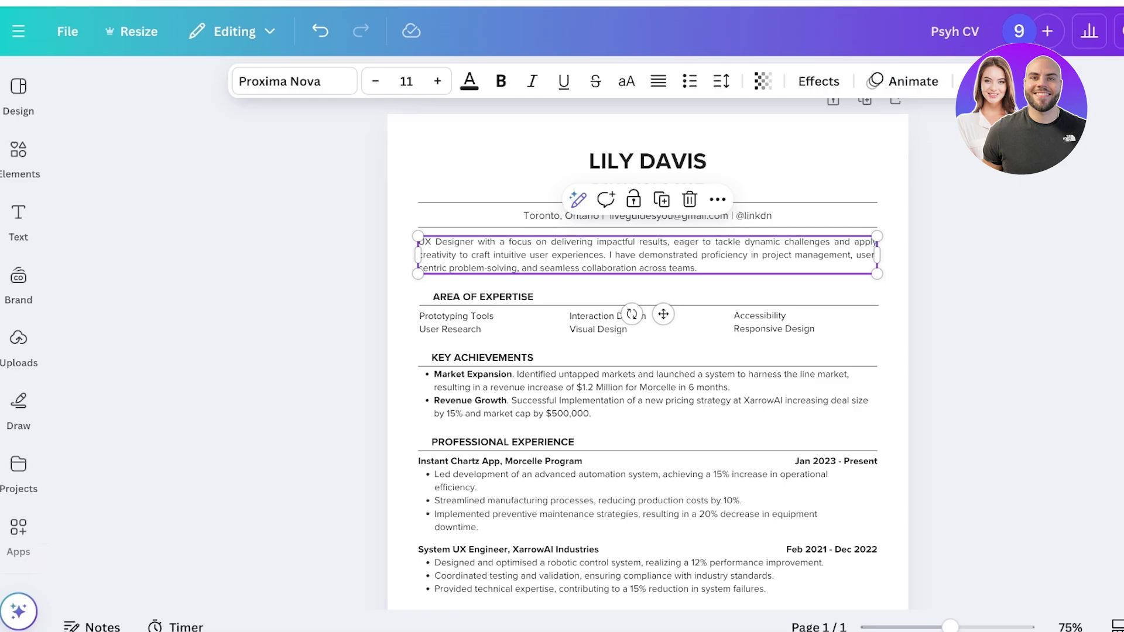
Step: Replace the UX summary text with the pasted psychology-graduate objective
{"action": "key", "text": "ctrl+a"}
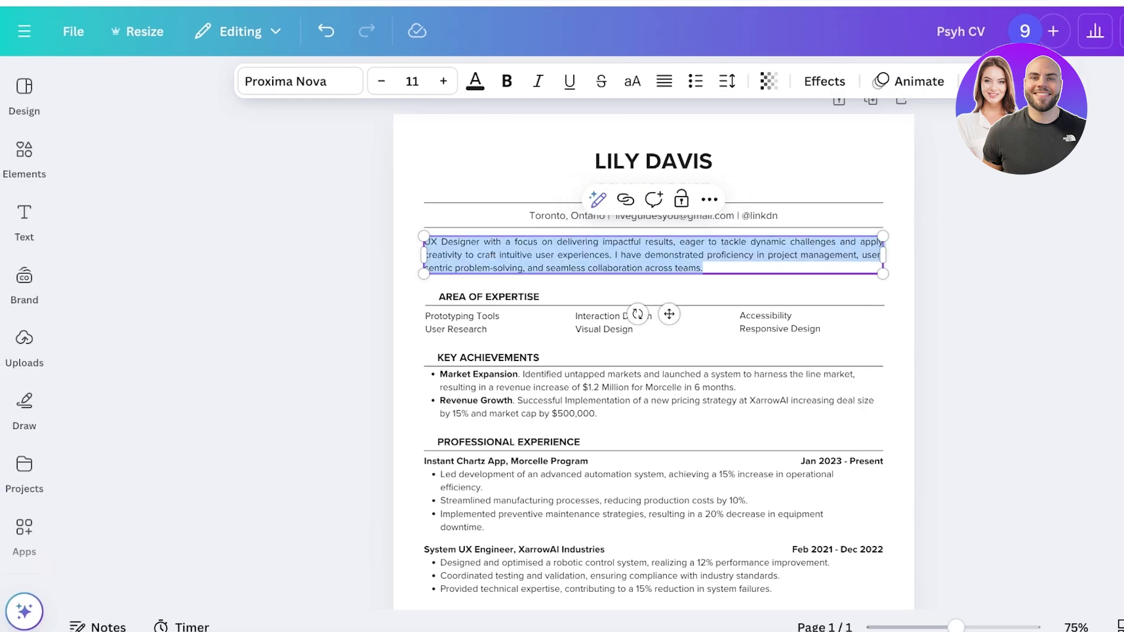
{"action": "key", "text": "ctrl+v"}
{"action": "key", "text": "Escape"}
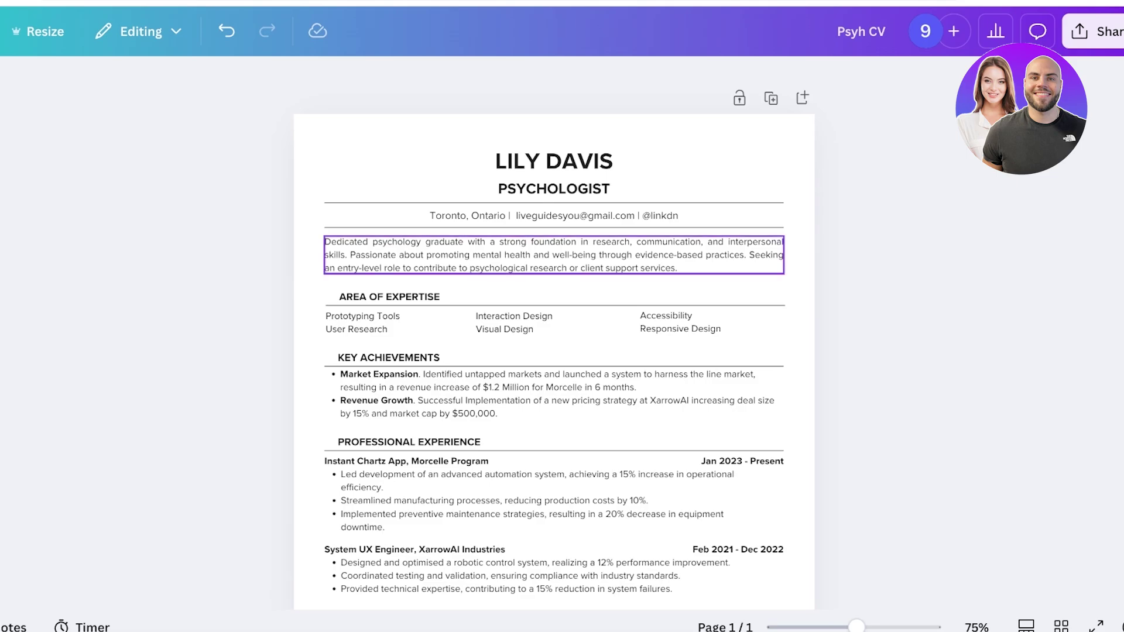
Step: Delete the final 'Seeking…' sentence from the summary
{"action": "left_click", "coordinate": [678, 268]}
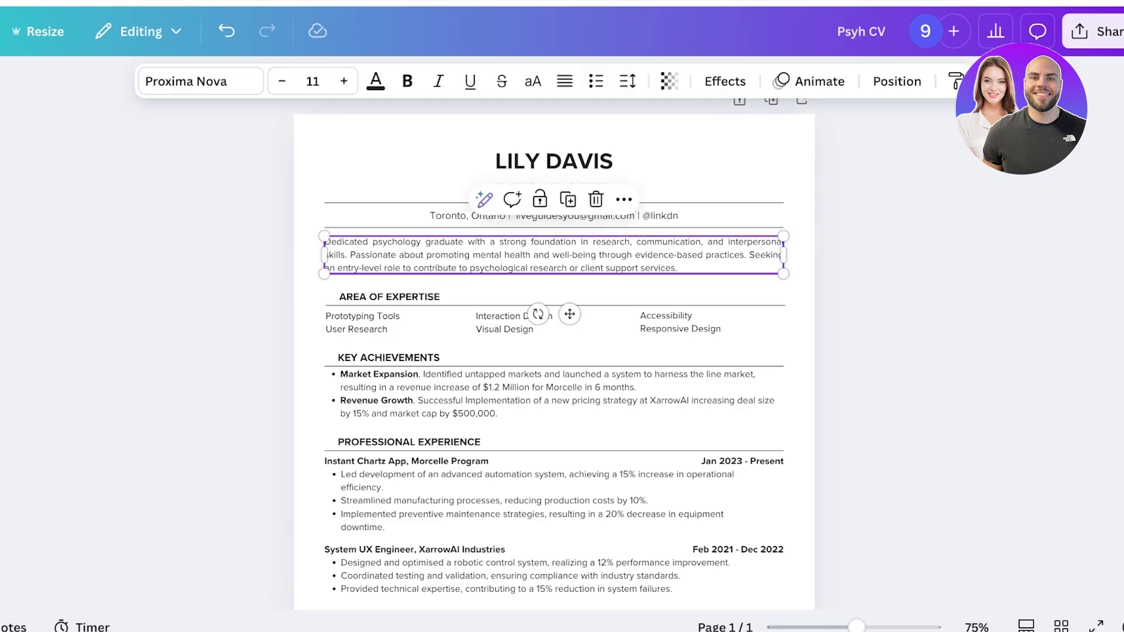
{"action": "left_click_drag", "start_coordinate": [677, 268], "coordinate": [750, 255]}
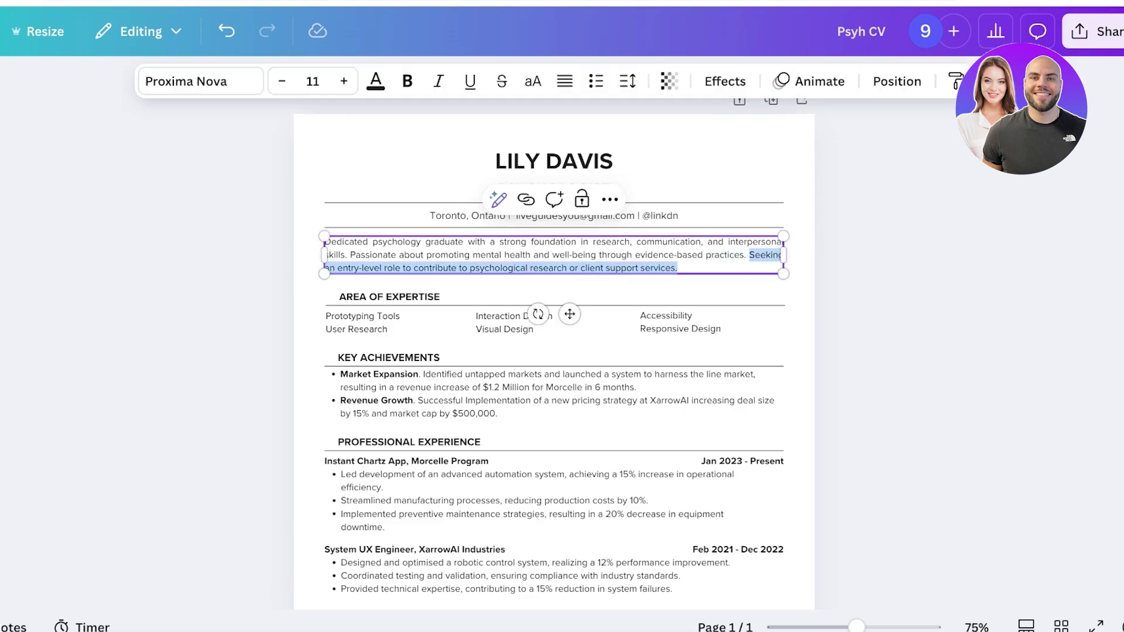
{"action": "key", "text": "BackSpace"}
Step: Rename the AREA OF EXPERTISE heading to SKILLS
{"action": "key", "text": "Escape"}
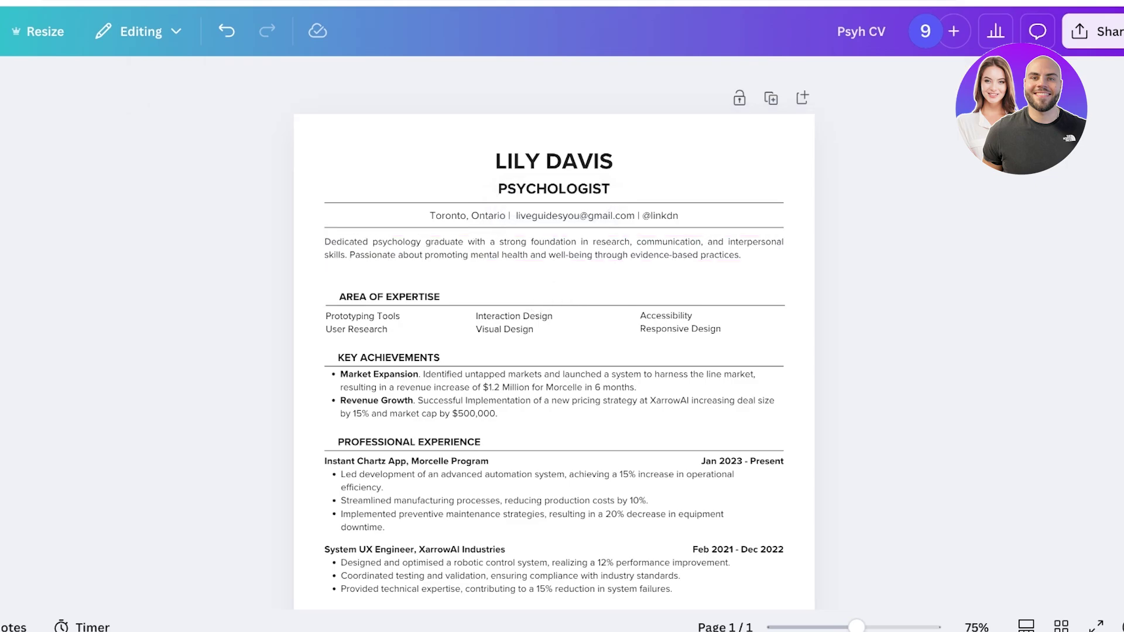
{"action": "scroll", "coordinate": [554, 334], "scroll_direction": "down", "scroll_amount": 3}
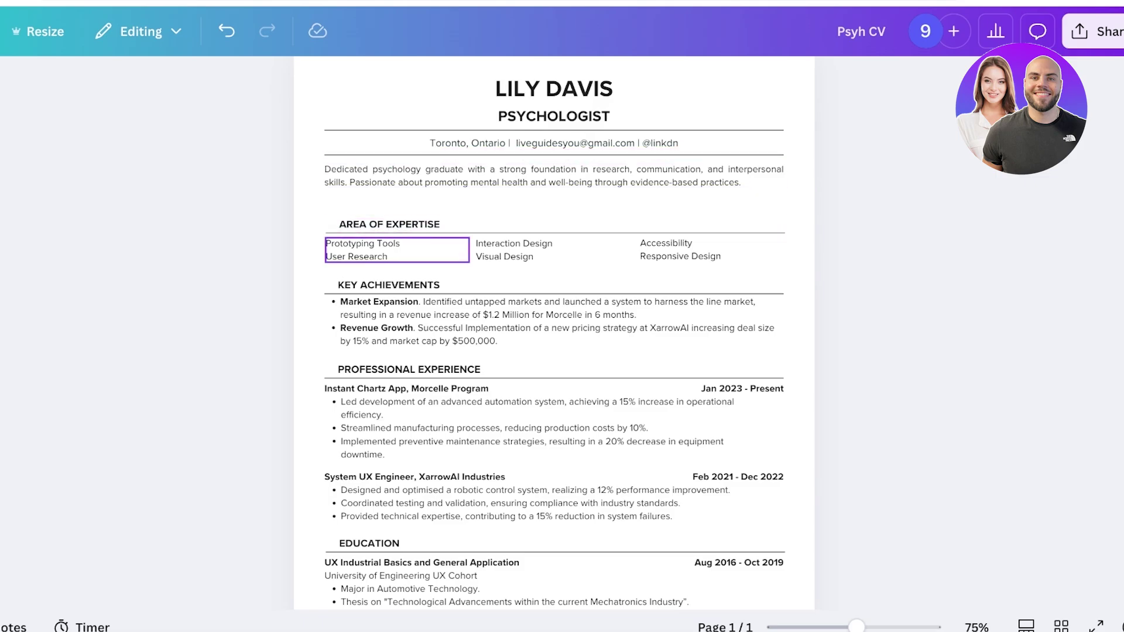
{"action": "left_click", "coordinate": [375, 250]}
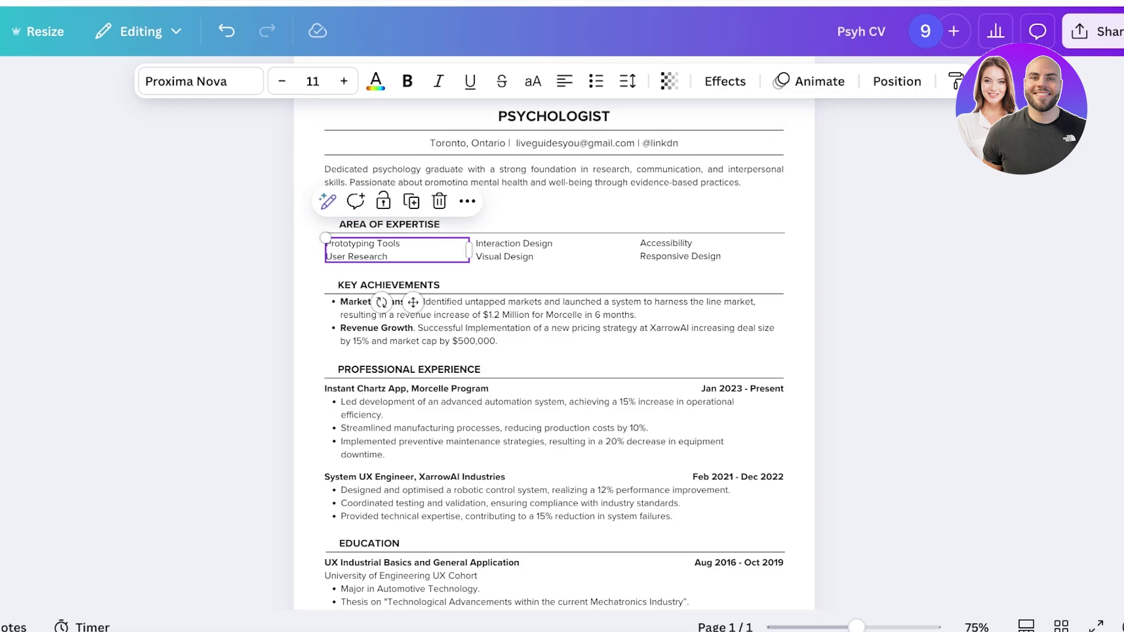
{"action": "scroll", "coordinate": [554, 334], "scroll_direction": "up", "scroll_amount": 1}
{"action": "key", "text": "Escape"}
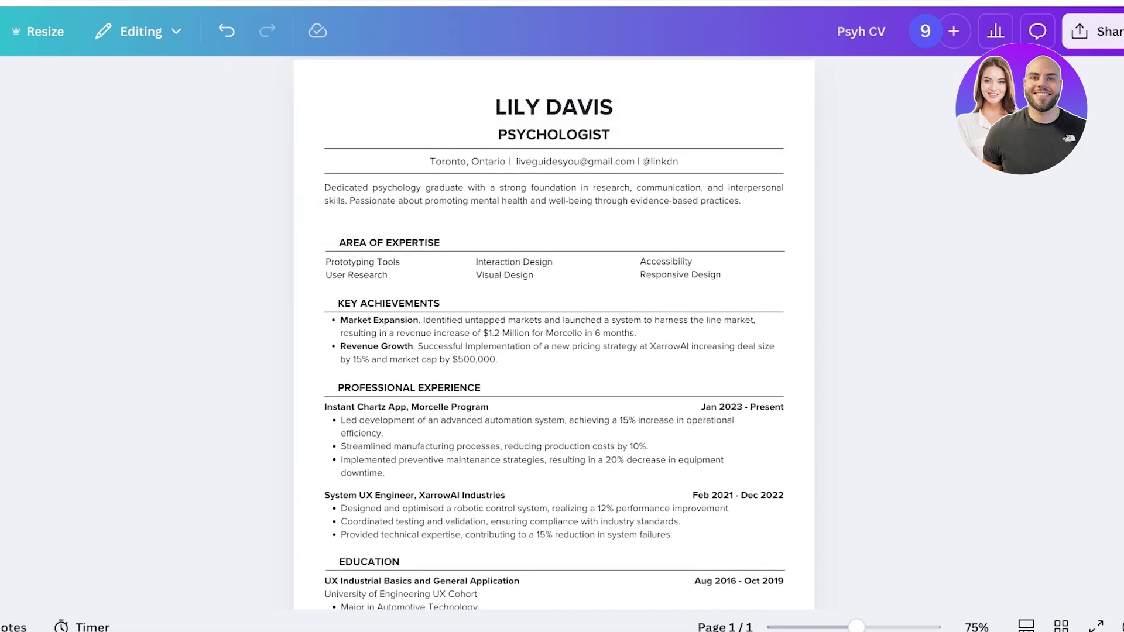
{"action": "scroll", "coordinate": [554, 334], "scroll_direction": "down", "scroll_amount": 5}
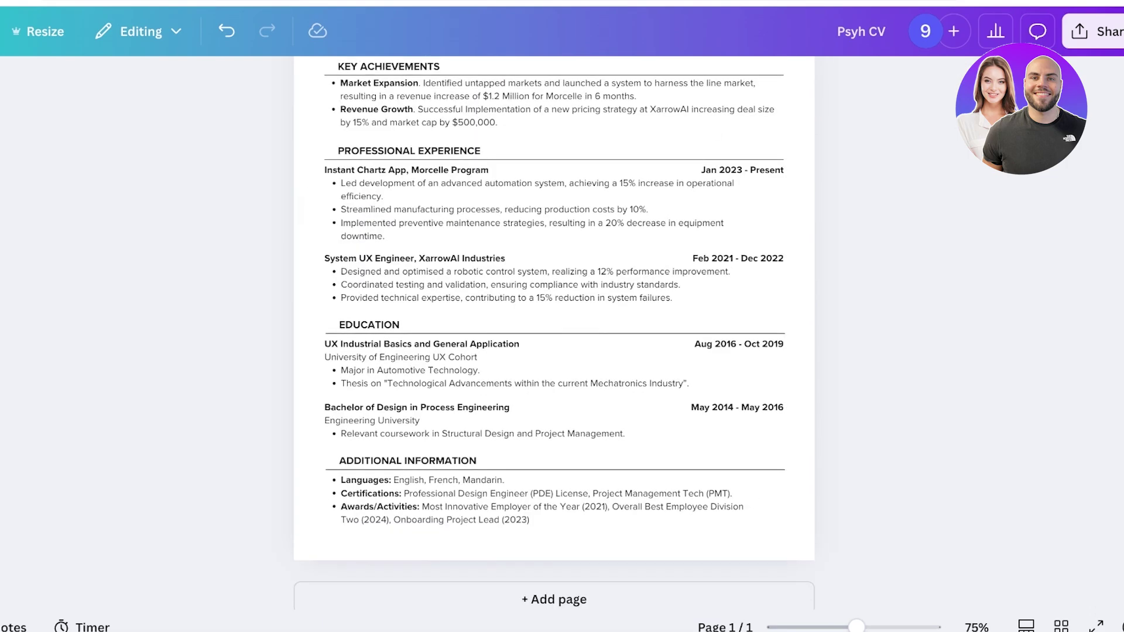
{"action": "scroll", "coordinate": [554, 333], "scroll_direction": "up", "scroll_amount": 3}
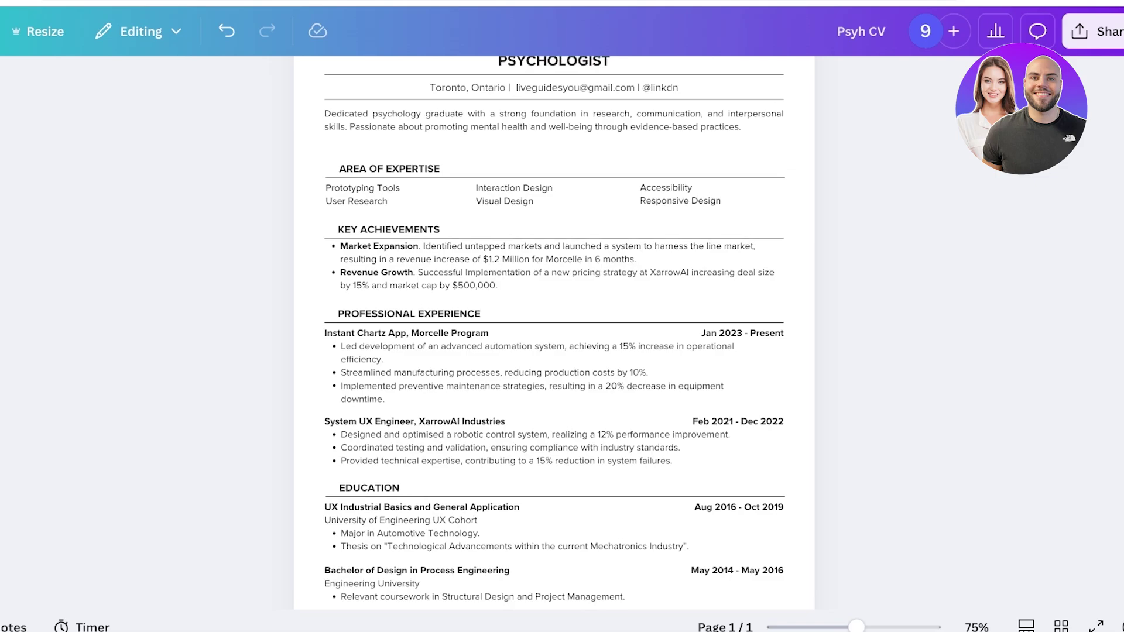
{"action": "double_click", "coordinate": [390, 169]}
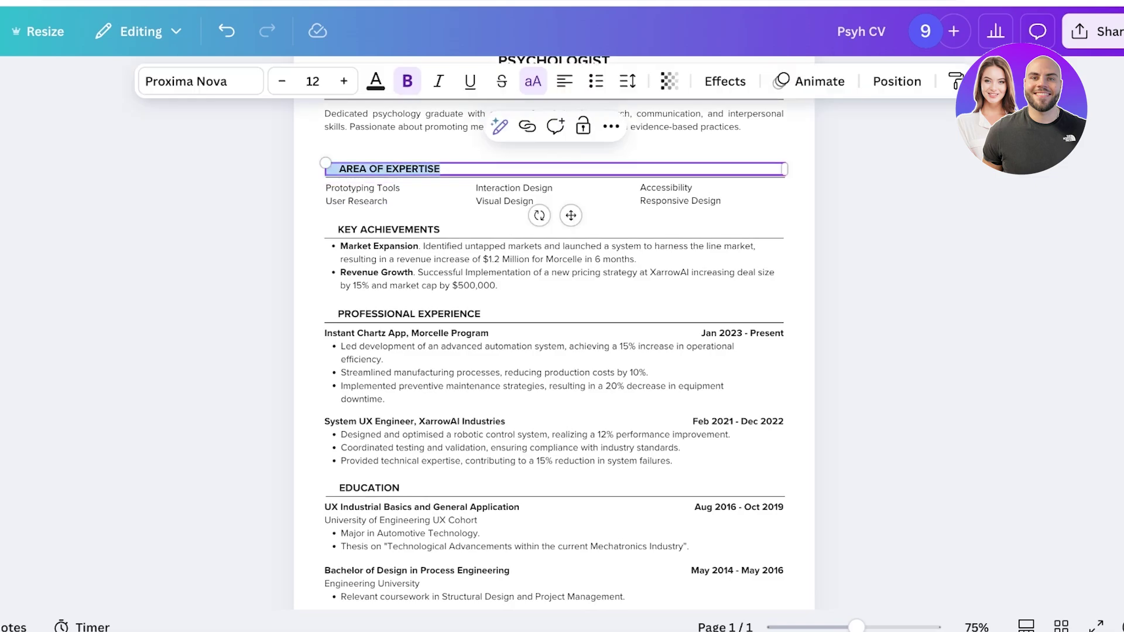
{"action": "type", "text": "SKILSS"}
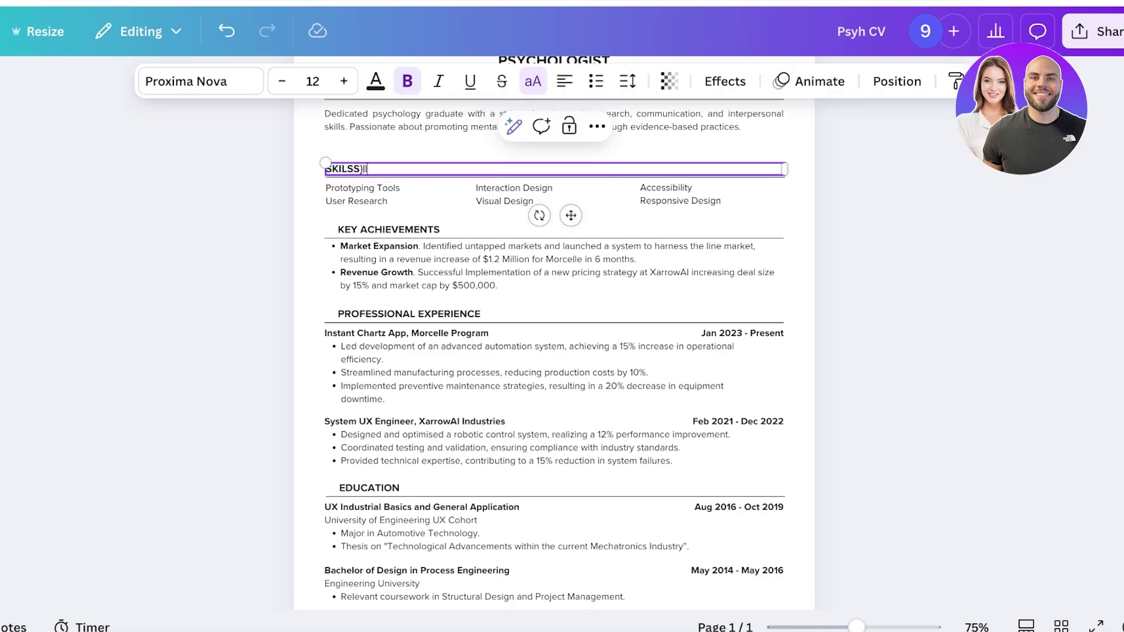
{"action": "key", "text": "BackSpace"}
{"action": "key", "text": "BackSpace"}
{"action": "key", "text": "BackSpace"}
{"action": "type", "text": "LLS"}
Step: Delete all the sample UX expertise entries beneath the SKILLS heading
{"action": "left_click", "coordinate": [363, 188]}
{"action": "triple_click", "coordinate": [363, 188]}
{"action": "type", "text": "A"}
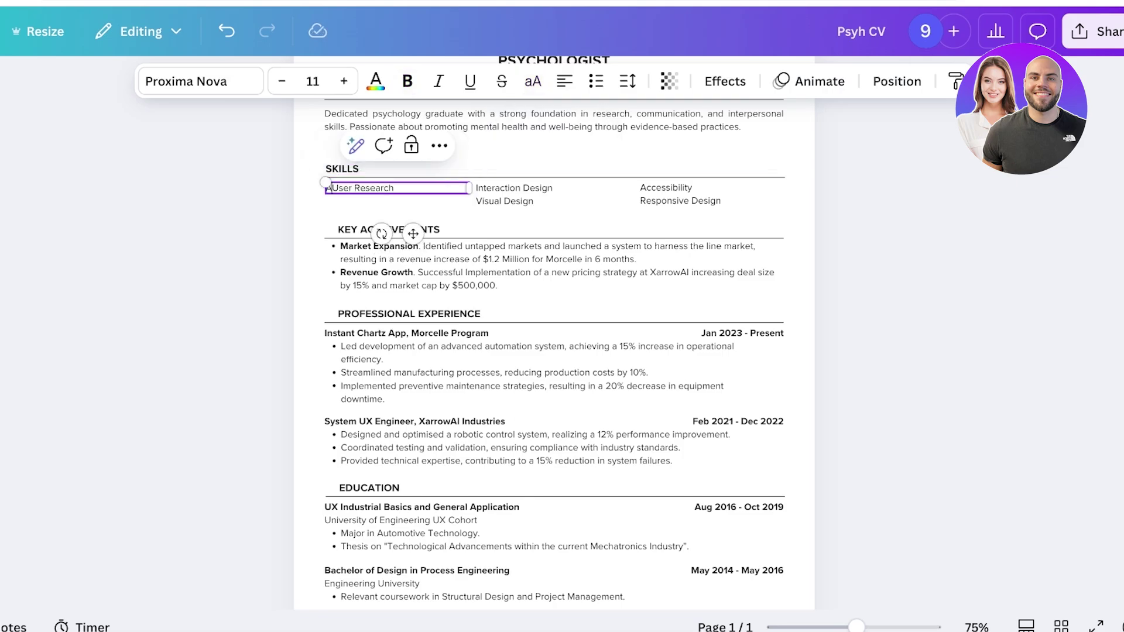
{"action": "key", "text": "BackSpace"}
{"action": "left_click", "coordinate": [514, 188]}
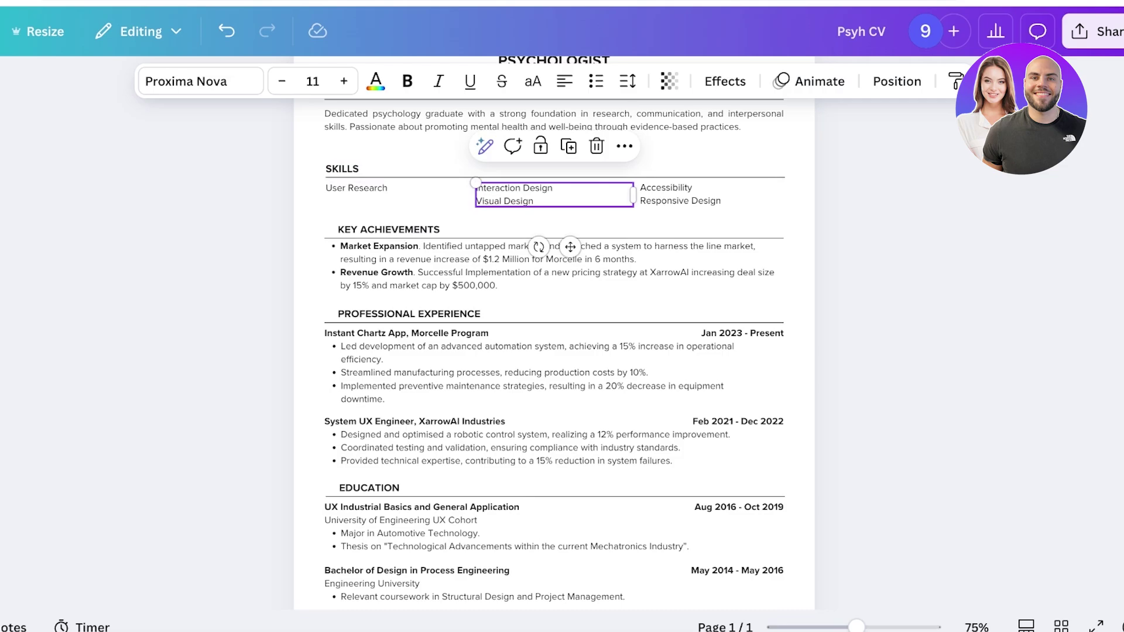
{"action": "key", "text": "ctrl+a"}
{"action": "key", "text": "BackSpace"}
{"action": "left_click", "coordinate": [679, 194]}
{"action": "key", "text": "Delete"}
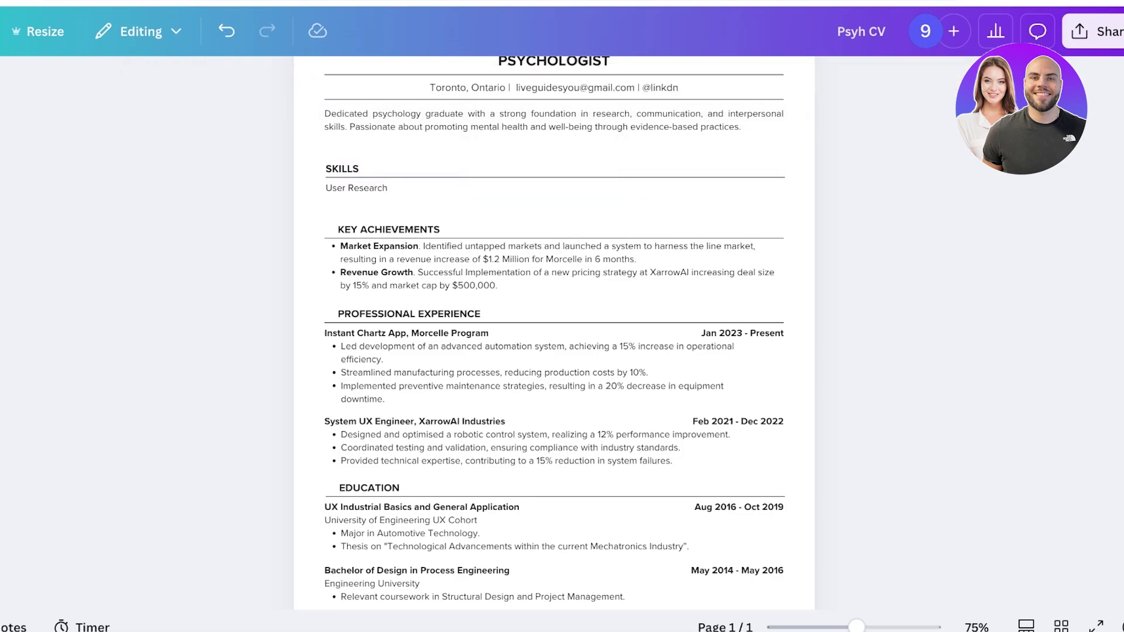
{"action": "left_click", "coordinate": [375, 188]}
{"action": "key", "text": "Delete"}
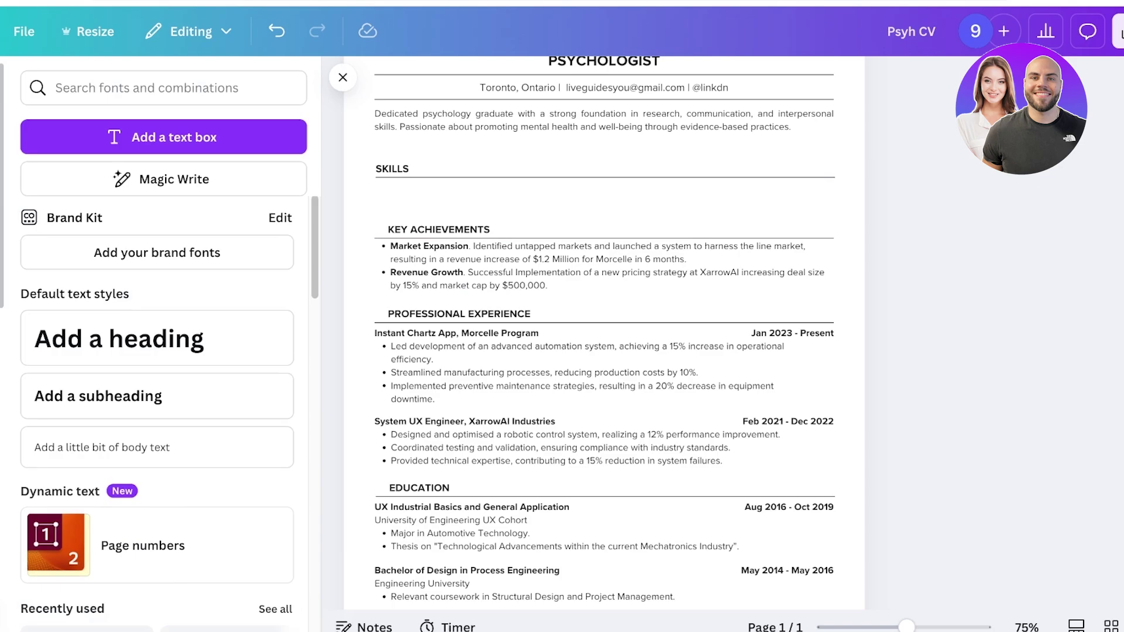
Step: Add a body text box under the SKILLS heading with font size 11
{"action": "left_click", "coordinate": [103, 448]}
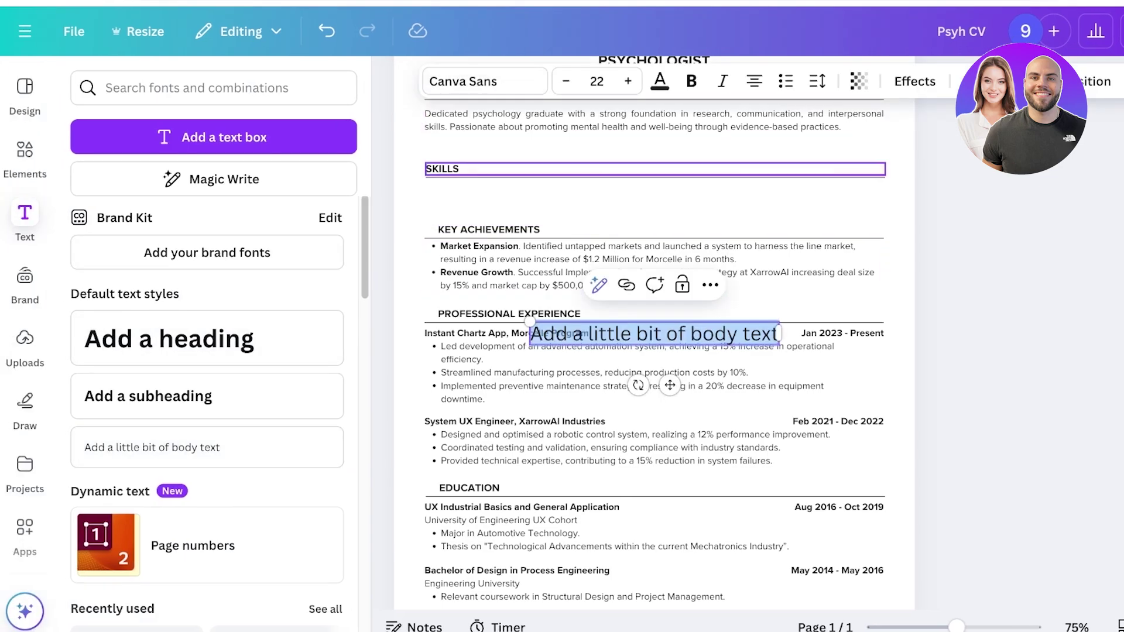
{"action": "left_click", "coordinate": [597, 81]}
{"action": "type", "text": "12"}
{"action": "key", "text": "Return"}
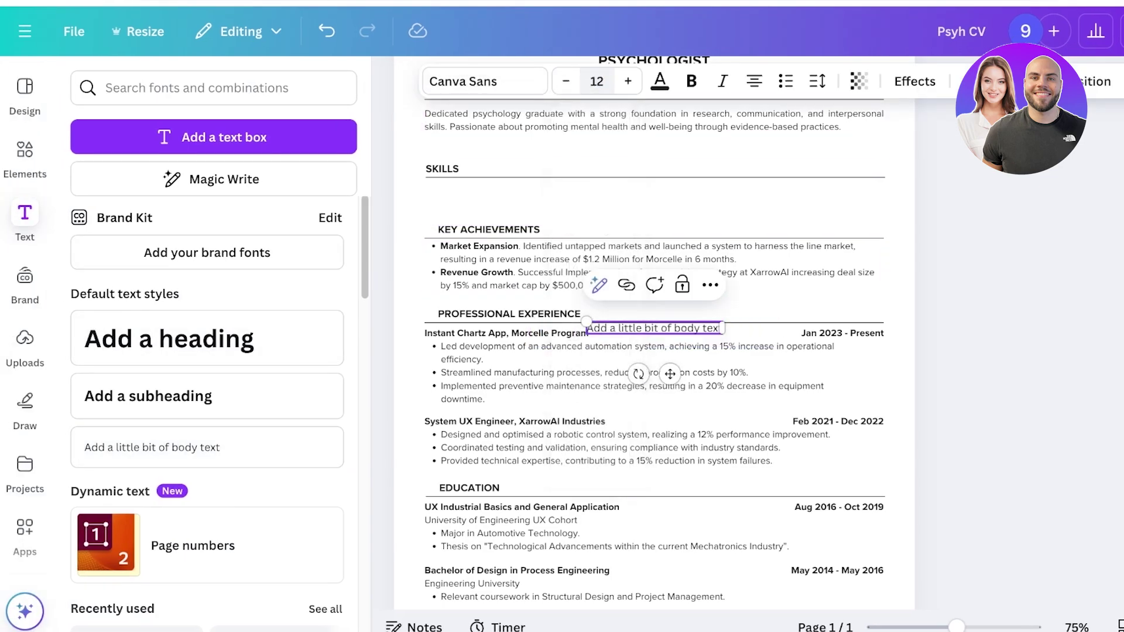
{"action": "left_click_drag", "start_coordinate": [670, 374], "coordinate": [507, 242]}
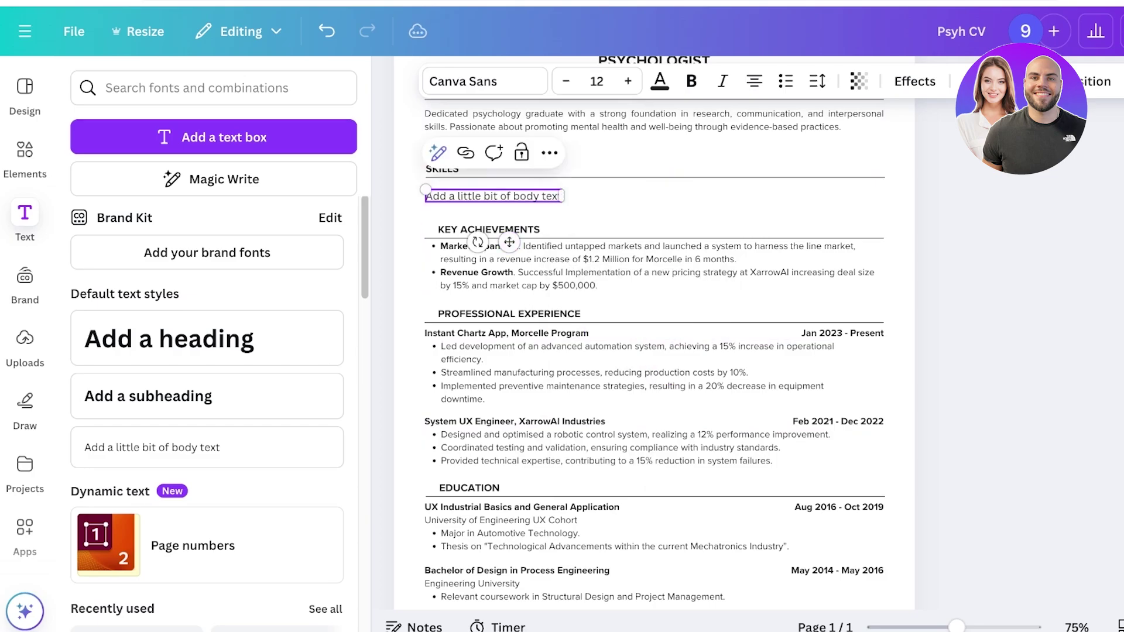
{"action": "left_click", "coordinate": [597, 81]}
{"action": "type", "text": "11"}
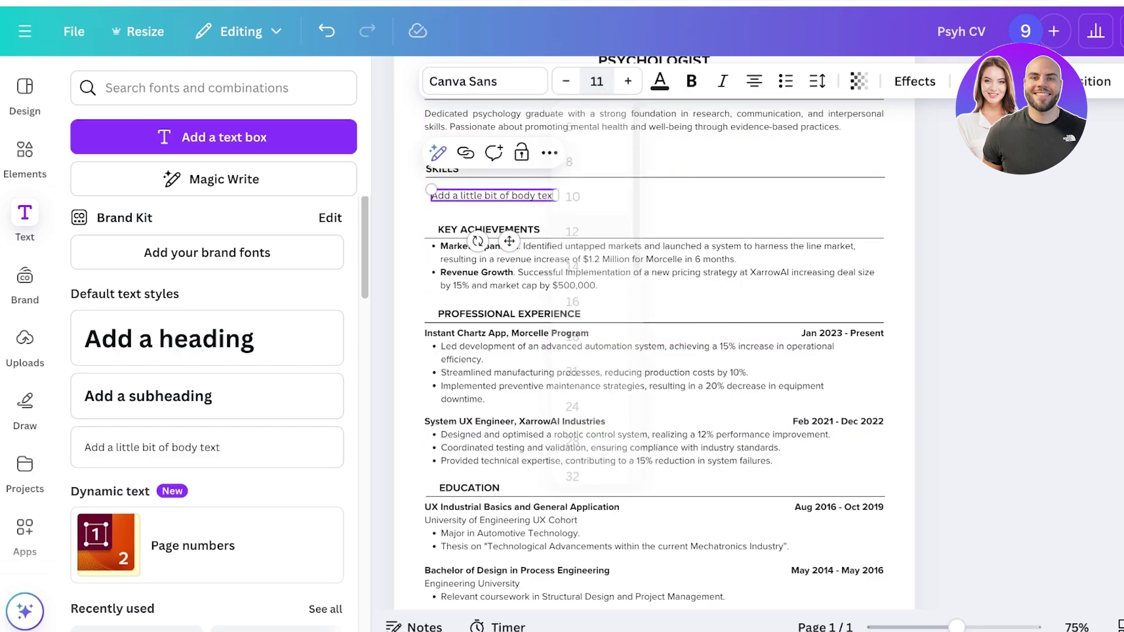
{"action": "key", "text": "Return"}
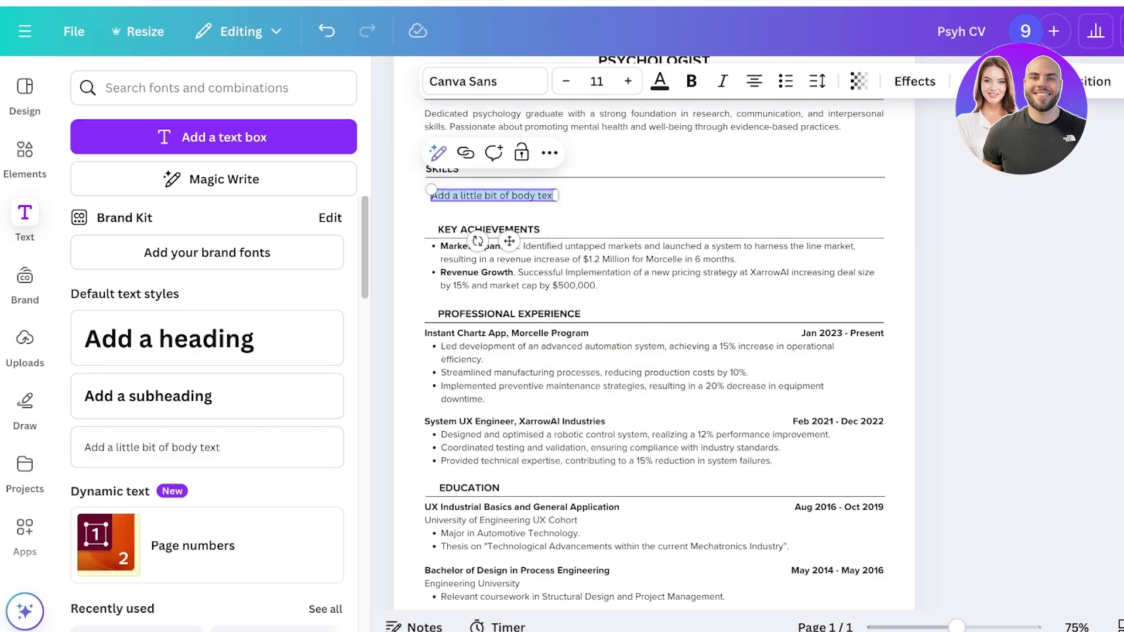
Step: Clear the placeholder text and select the five skills in ChatGPT's draft
{"action": "key", "text": "BackSpace"}
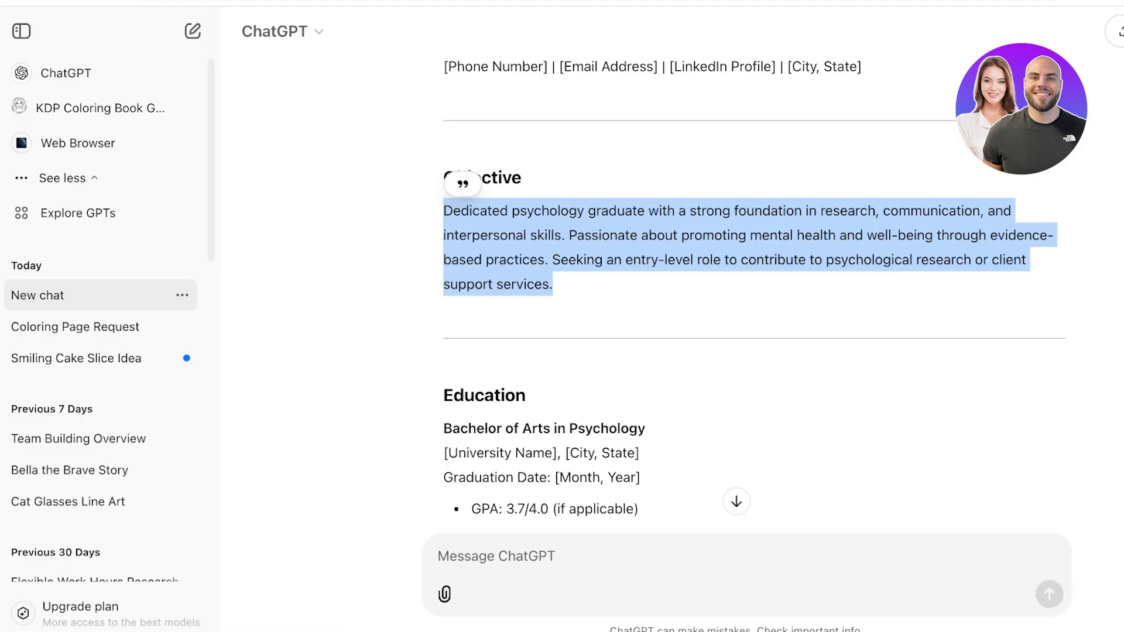
{"action": "scroll", "coordinate": [644, 293], "scroll_direction": "down", "scroll_amount": 8}
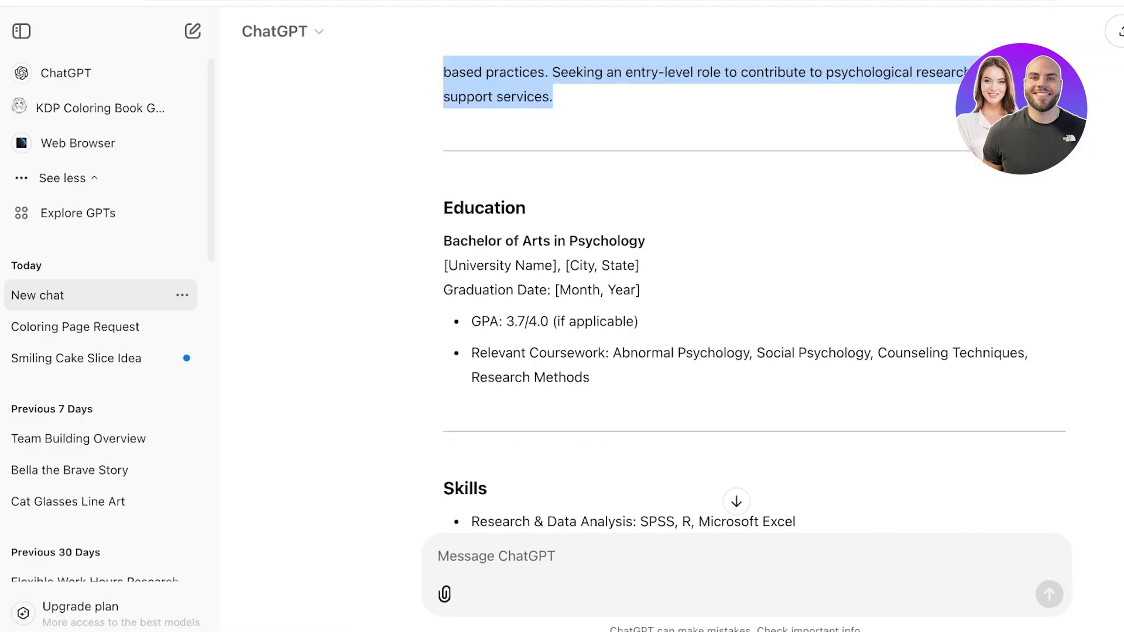
{"action": "left_click_drag", "start_coordinate": [471, 236], "coordinate": [709, 362]}
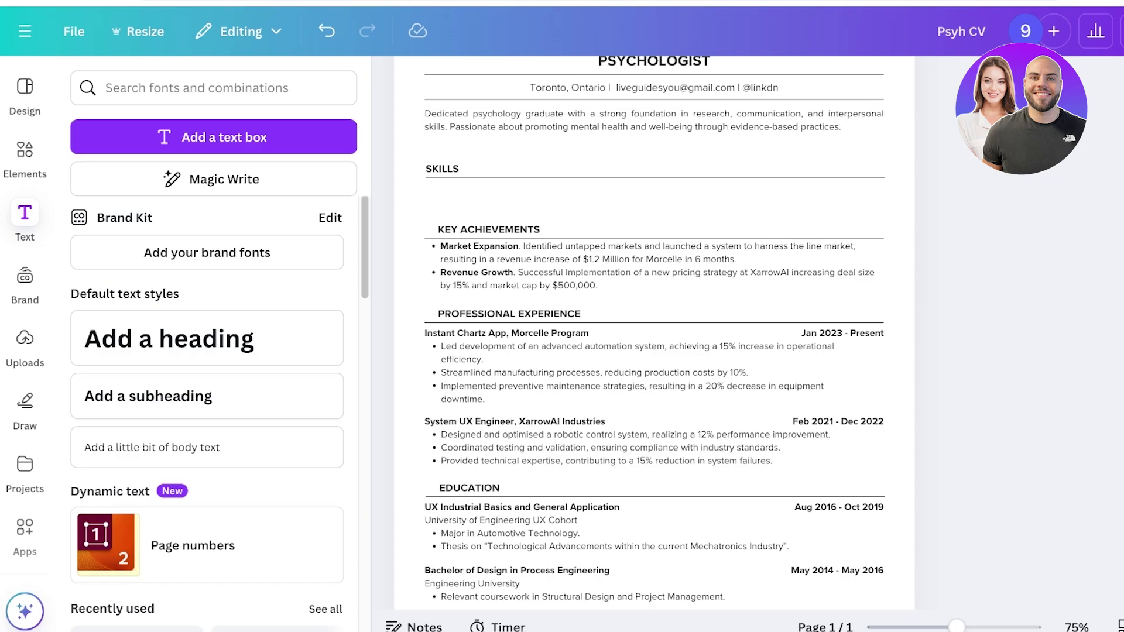
Step: Paste the skills as non-bold text and position them under SKILLS
{"action": "key", "text": "ctrl+v"}
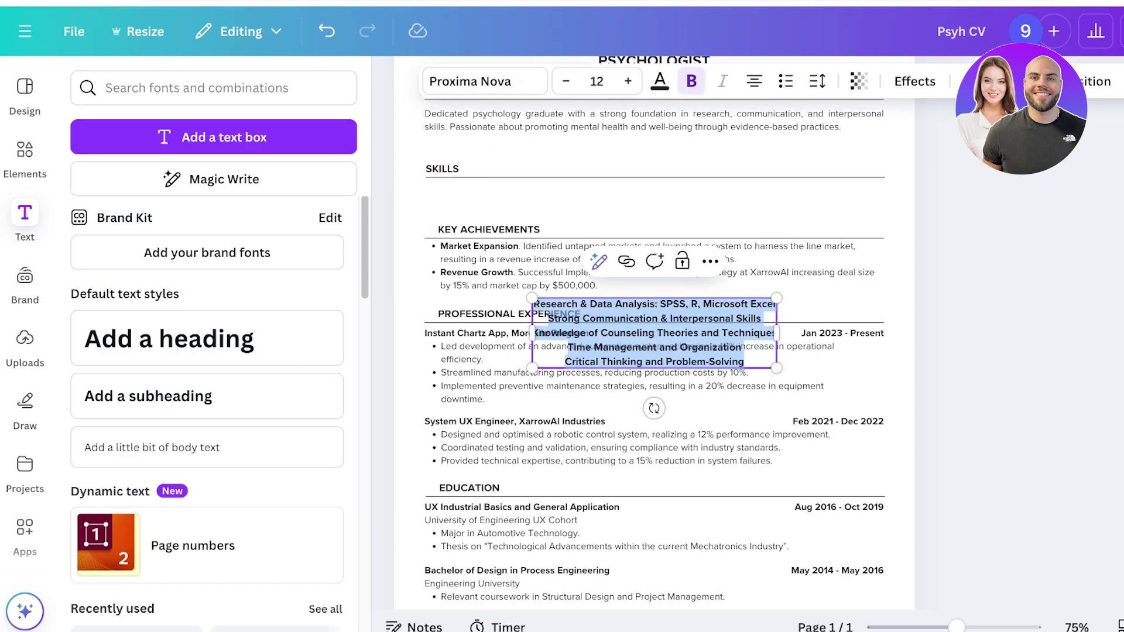
{"action": "left_click", "coordinate": [691, 81]}
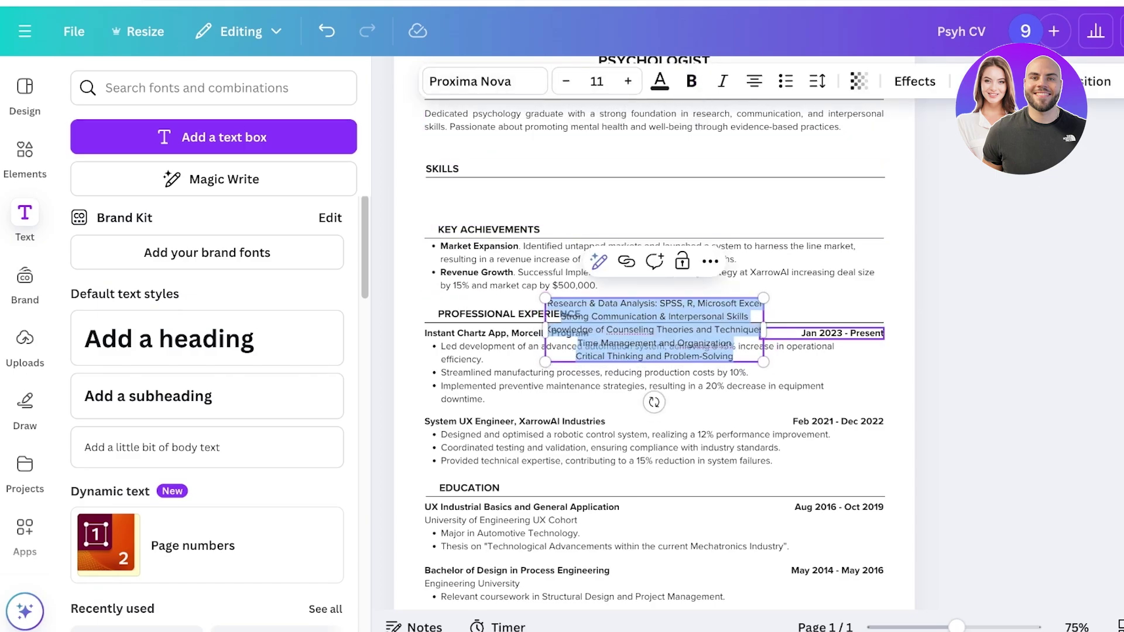
{"action": "left_click_drag", "start_coordinate": [767, 330], "coordinate": [864, 330]}
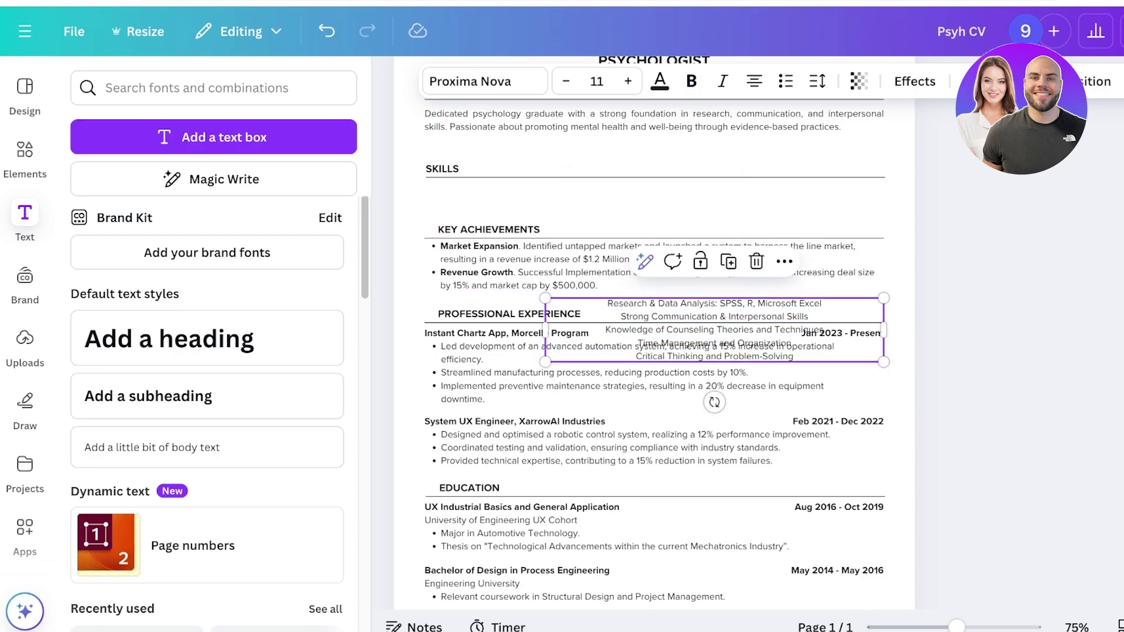
{"action": "left_click_drag", "start_coordinate": [703, 330], "coordinate": [702, 189]}
Step: Shorten the skill lines, trimming prefixes and making the third 'Counseling Techniques ABA CBT'
{"action": "left_click", "coordinate": [619, 189]}
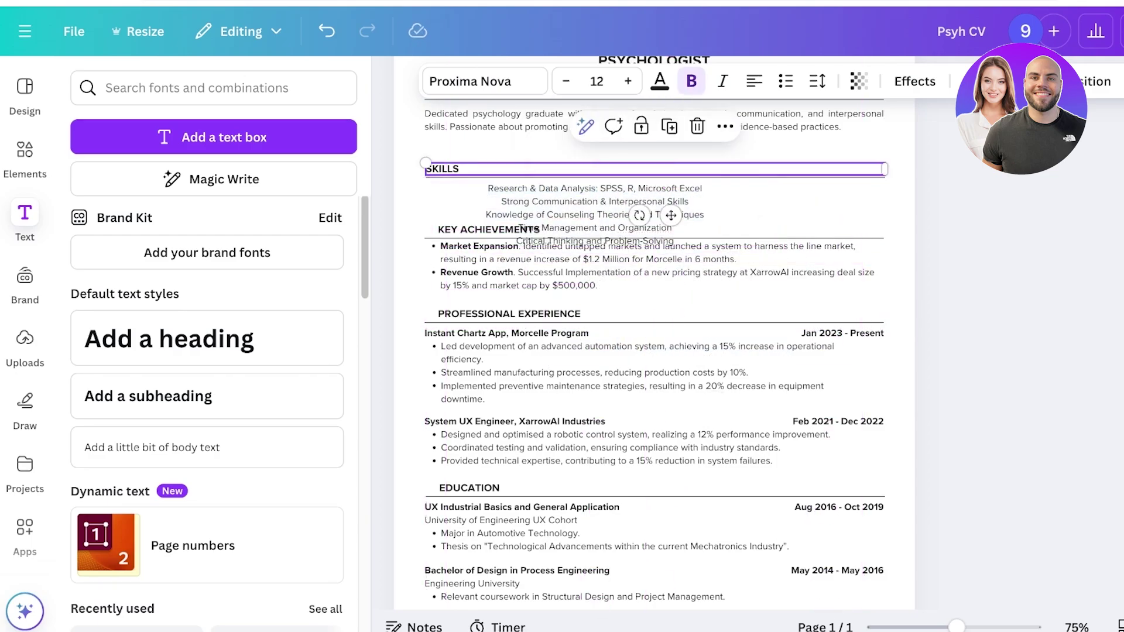
{"action": "key", "text": "Escape"}
{"action": "left_click", "coordinate": [595, 189]}
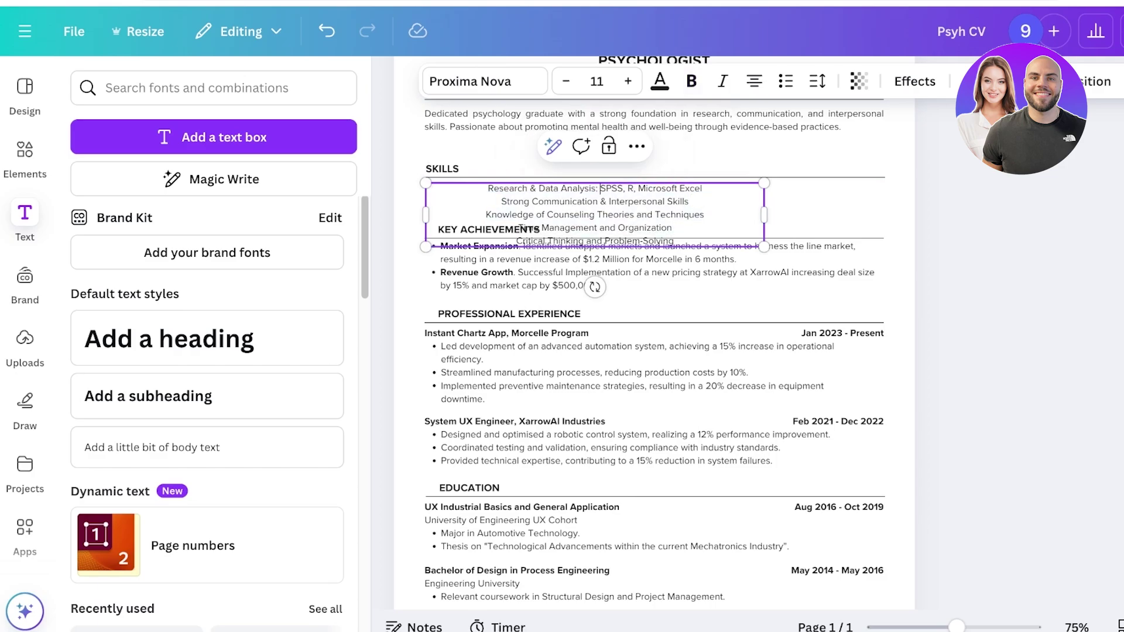
{"action": "left_click_drag", "start_coordinate": [600, 189], "coordinate": [488, 188]}
{"action": "key", "text": "BackSpace"}
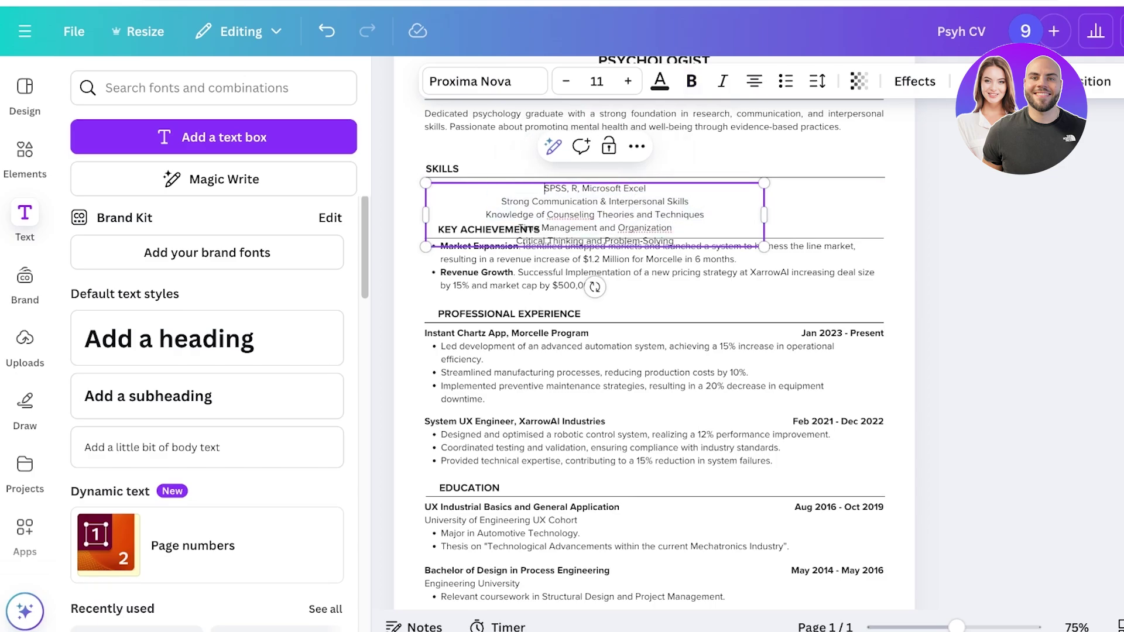
{"action": "left_click_drag", "start_coordinate": [502, 202], "coordinate": [610, 201]}
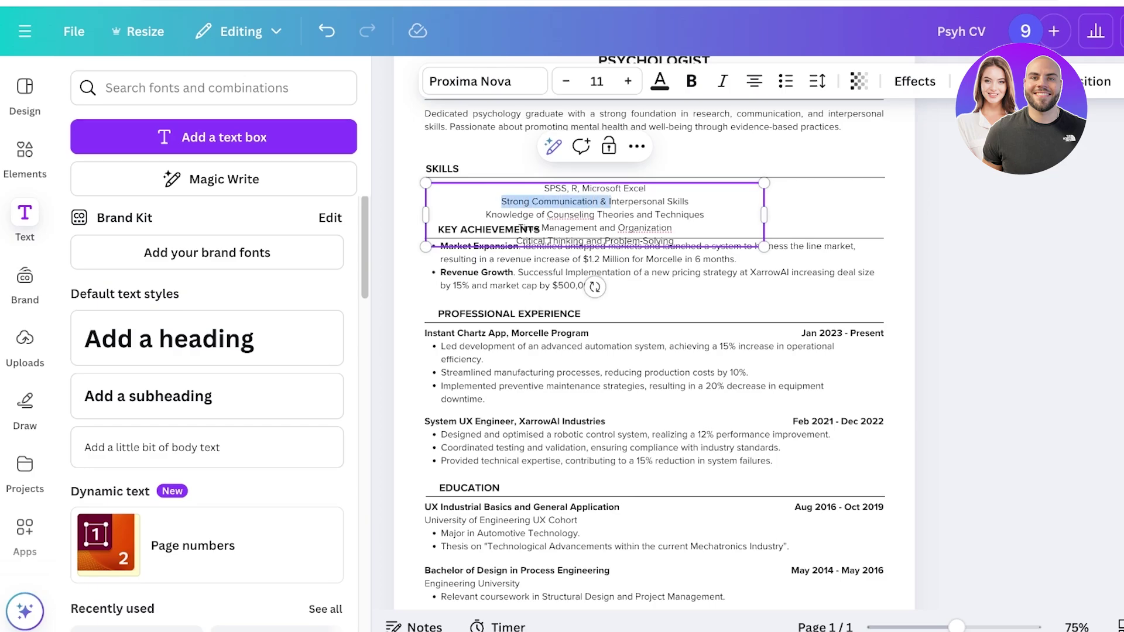
{"action": "key", "text": "BackSpace"}
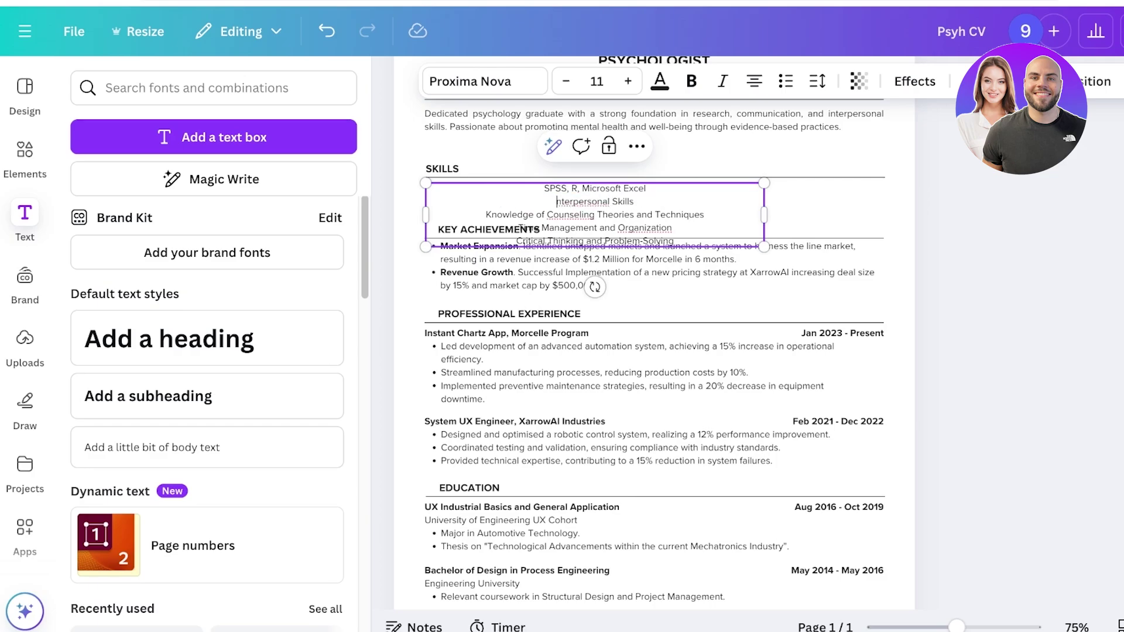
{"action": "left_click_drag", "start_coordinate": [486, 214], "coordinate": [634, 214]}
{"action": "key", "text": "BackSpace"}
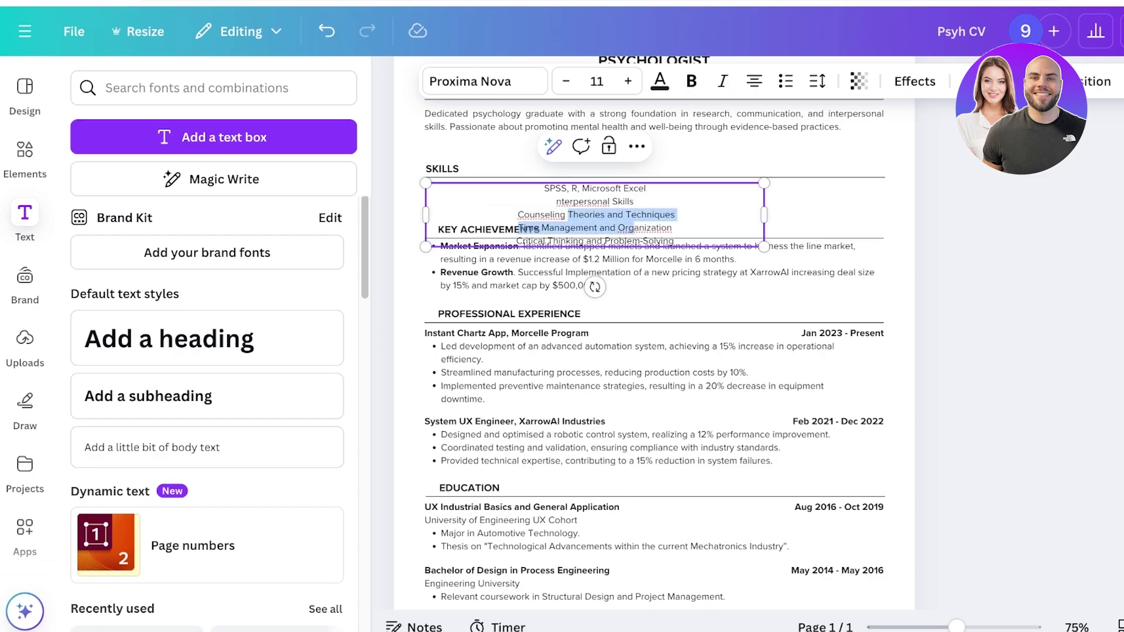
{"action": "key", "text": "BackSpace"}
{"action": "type", "text": "ABA CBT"}
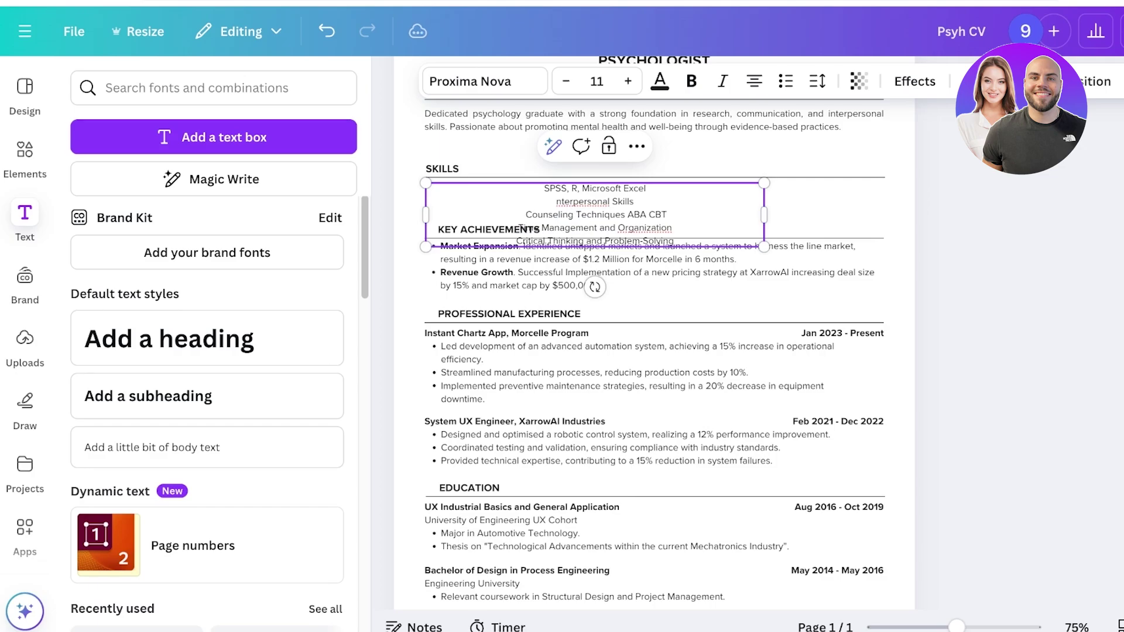
Step: Widen the skills text box across the page
{"action": "left_click_drag", "start_coordinate": [672, 227], "coordinate": [541, 228]}
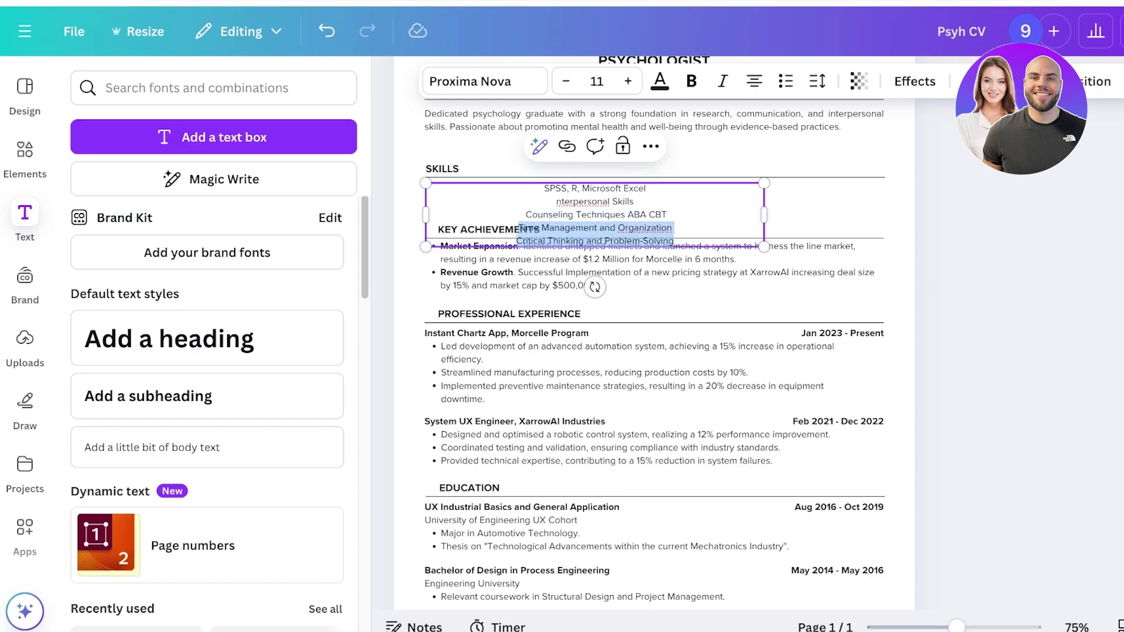
{"action": "key", "text": "Escape"}
{"action": "left_click_drag", "start_coordinate": [764, 215], "coordinate": [915, 215]}
Step: Join Interpersonal Skills and Time Management onto the first two lines and narrow the box to three lines
{"action": "left_click", "coordinate": [620, 188]}
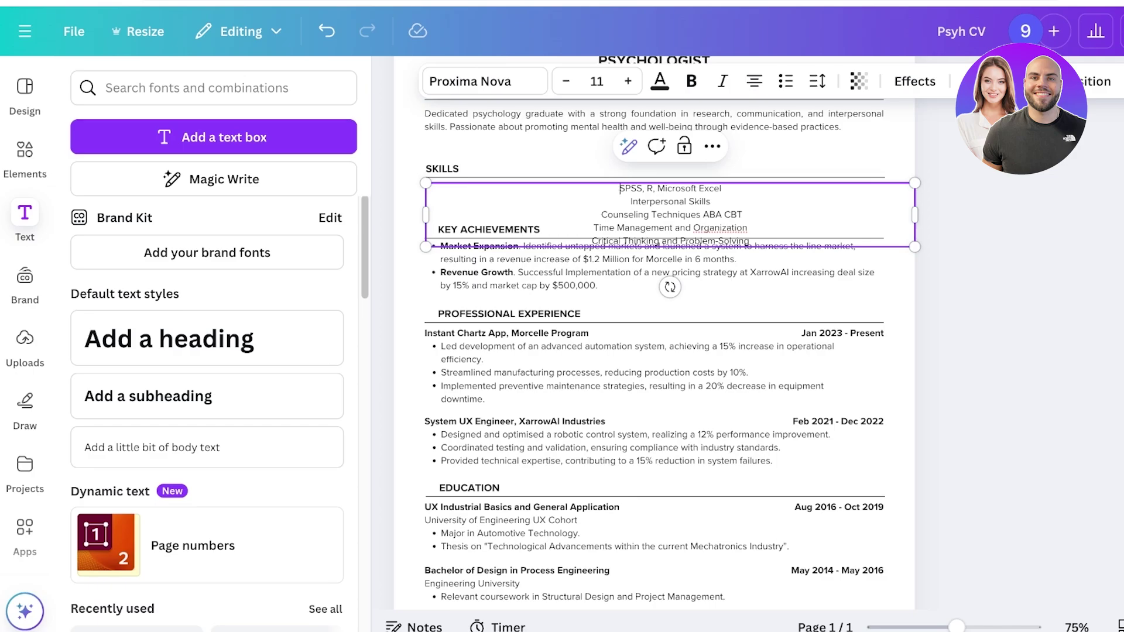
{"action": "left_click", "coordinate": [711, 201]}
{"action": "key", "text": "Delete"}
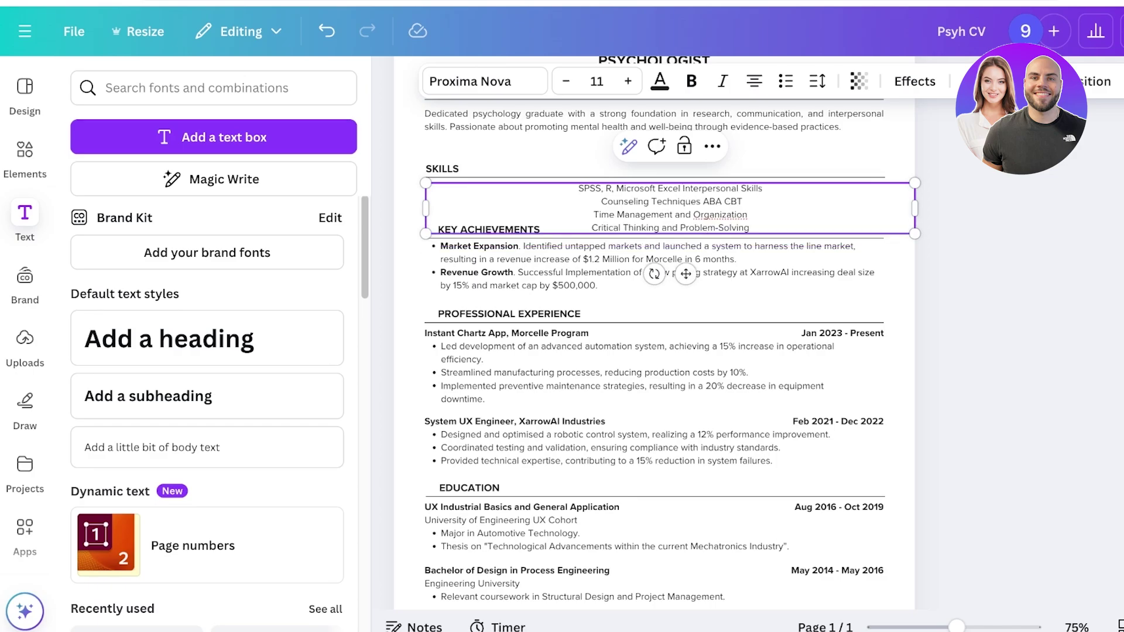
{"action": "key", "text": "Down"}
{"action": "key", "text": "BackSpace"}
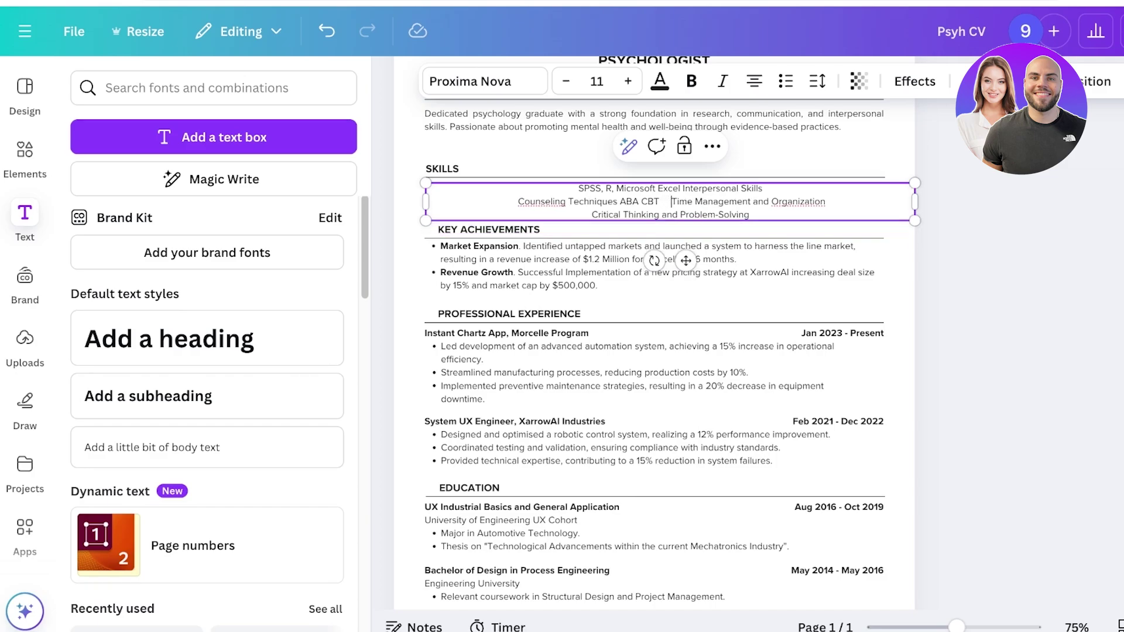
{"action": "key", "text": "Up"}
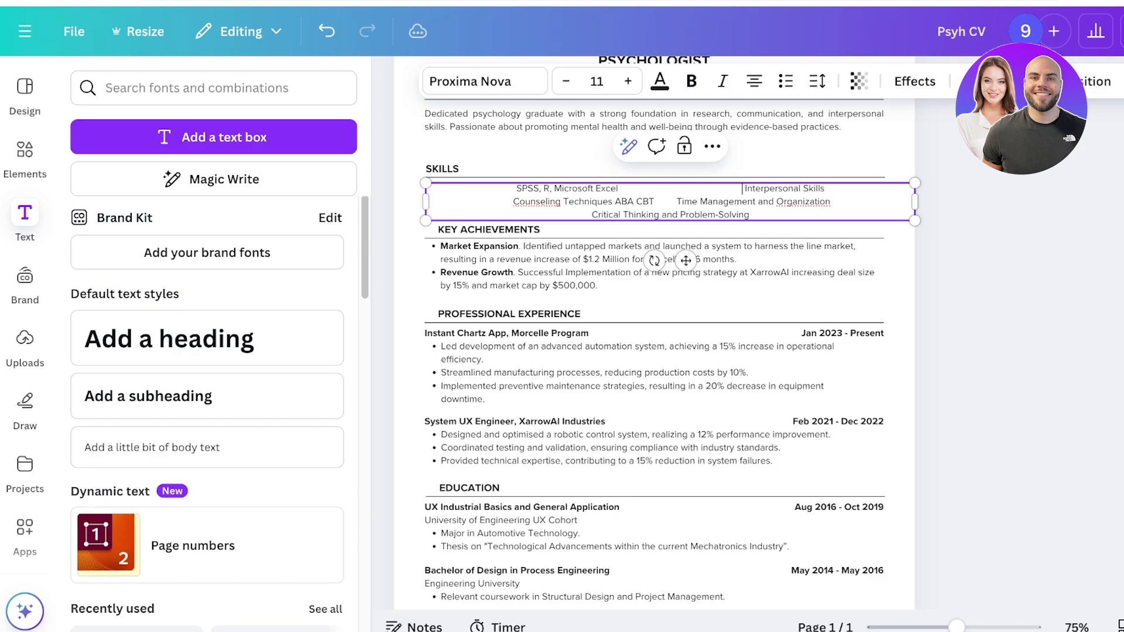
{"action": "key", "text": "Escape"}
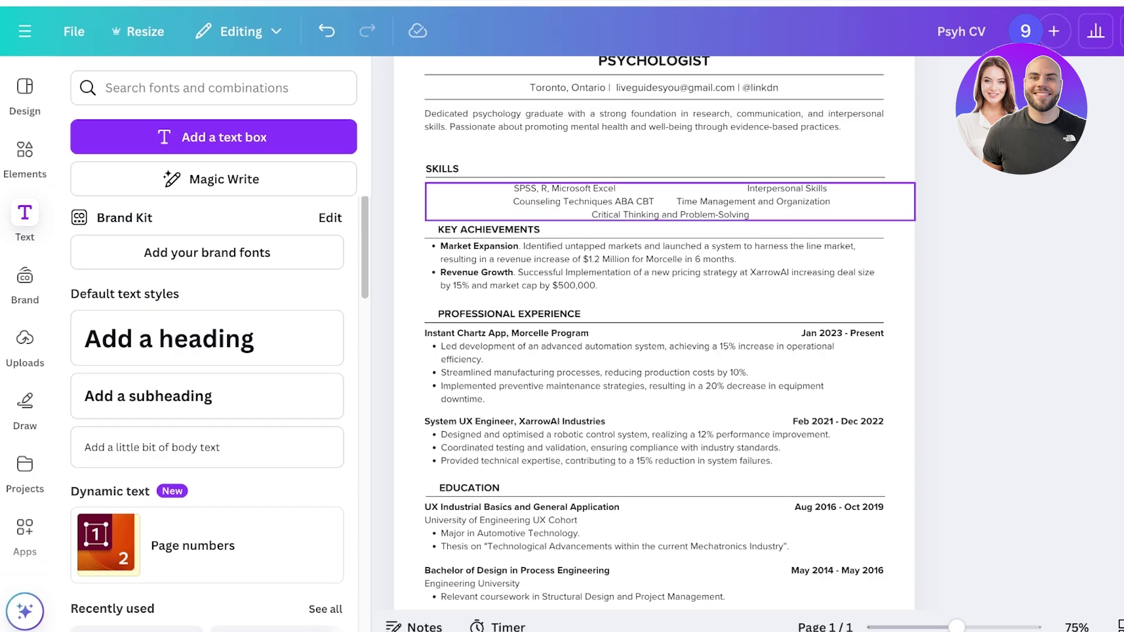
{"action": "left_click_drag", "start_coordinate": [915, 202], "coordinate": [761, 215]}
{"action": "key", "text": "Escape"}
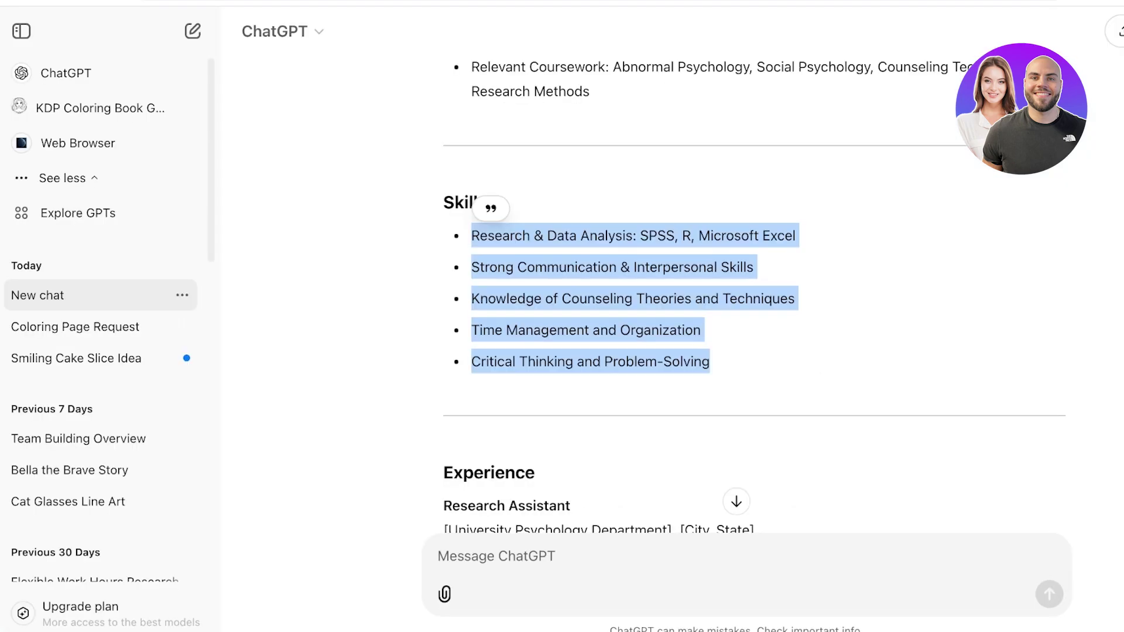
{"action": "scroll", "coordinate": [744, 293], "scroll_direction": "down", "scroll_amount": 10}
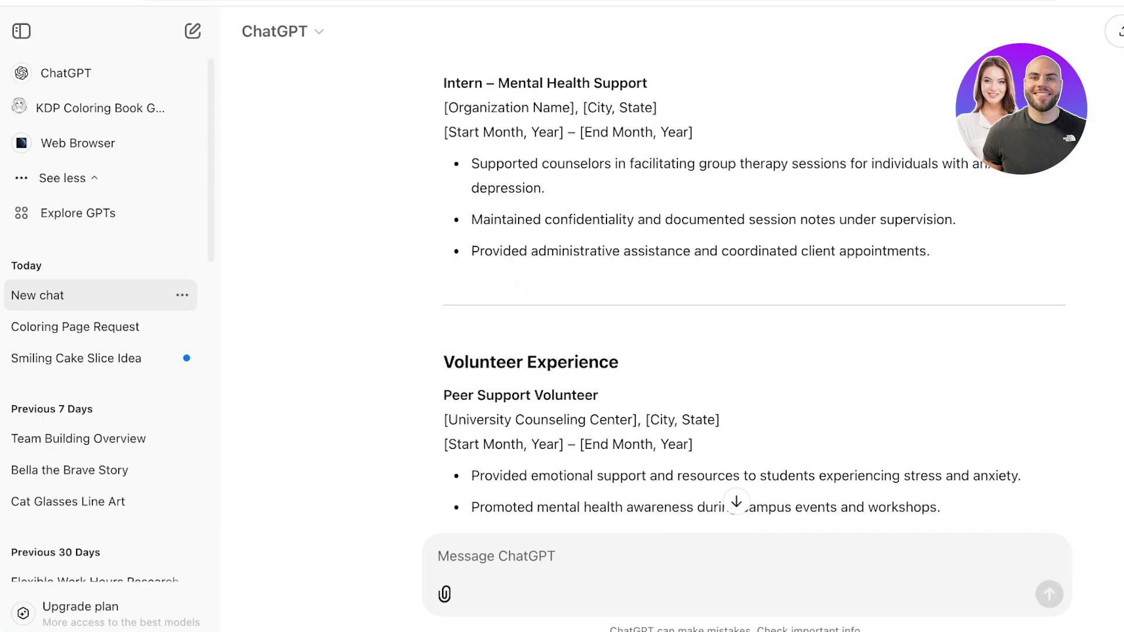
{"action": "scroll", "coordinate": [754, 291], "scroll_direction": "down", "scroll_amount": 1}
{"action": "scroll", "coordinate": [755, 281], "scroll_direction": "down", "scroll_amount": 7}
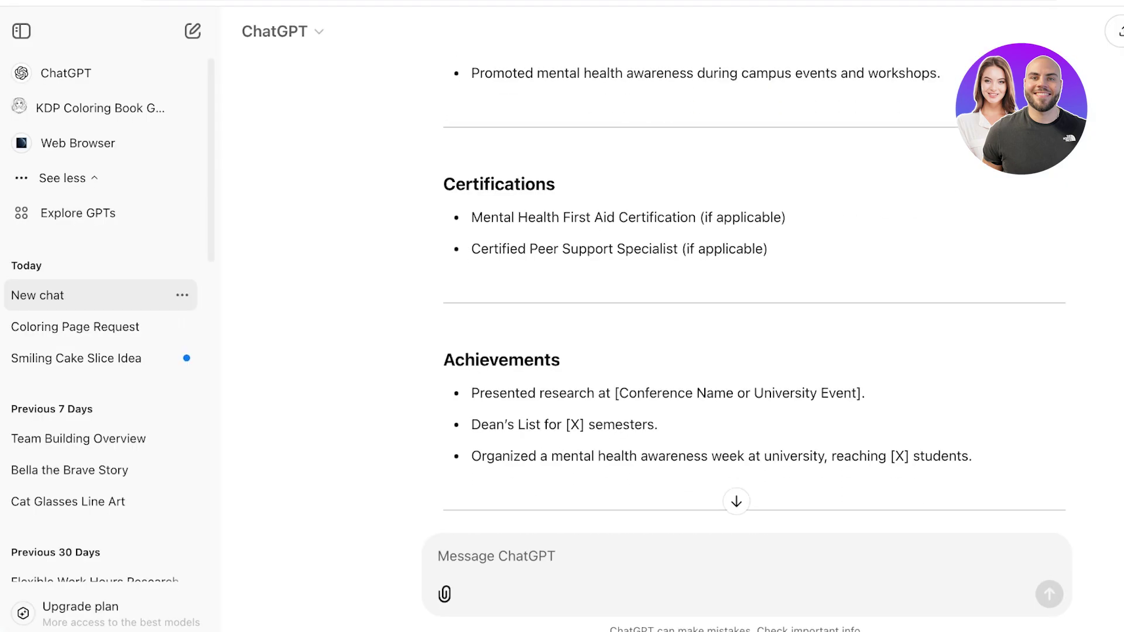
{"action": "left_click_drag", "start_coordinate": [465, 184], "coordinate": [571, 249]}
{"action": "scroll", "coordinate": [754, 299], "scroll_direction": "down", "scroll_amount": 1}
{"action": "left_click_drag", "start_coordinate": [485, 330], "coordinate": [866, 329]}
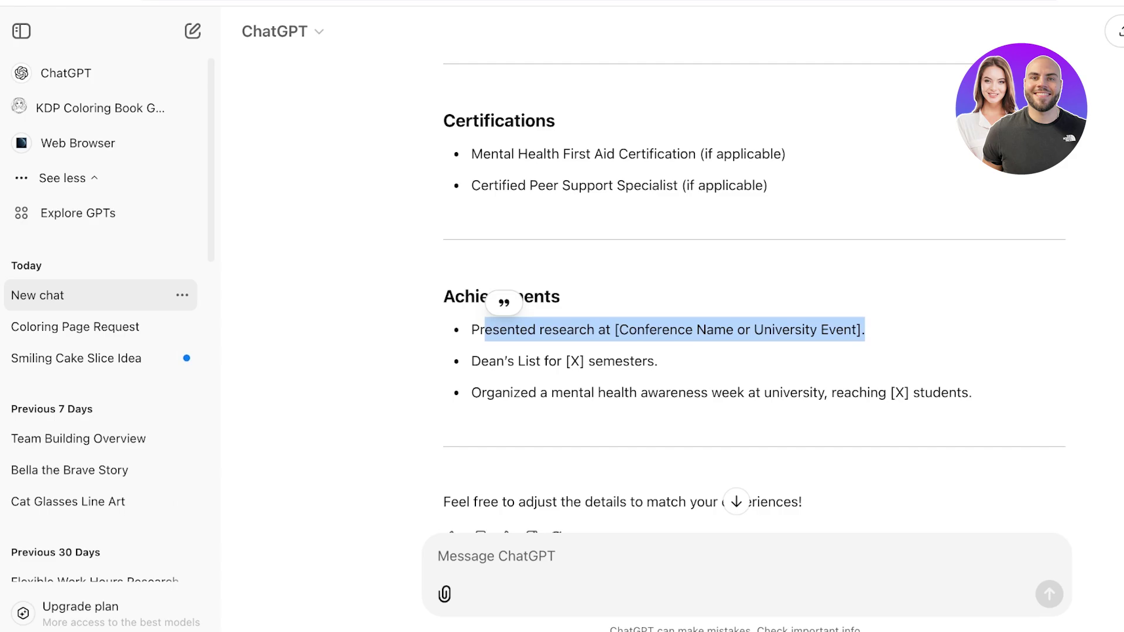
{"action": "left_click", "coordinate": [866, 330]}
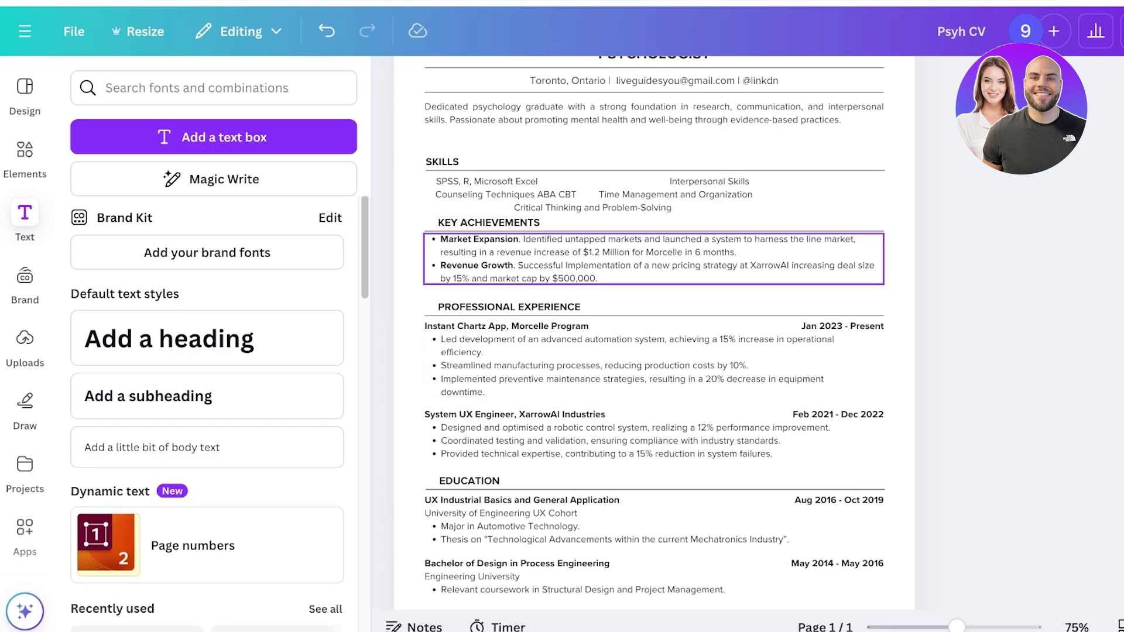
{"action": "left_click", "coordinate": [653, 258]}
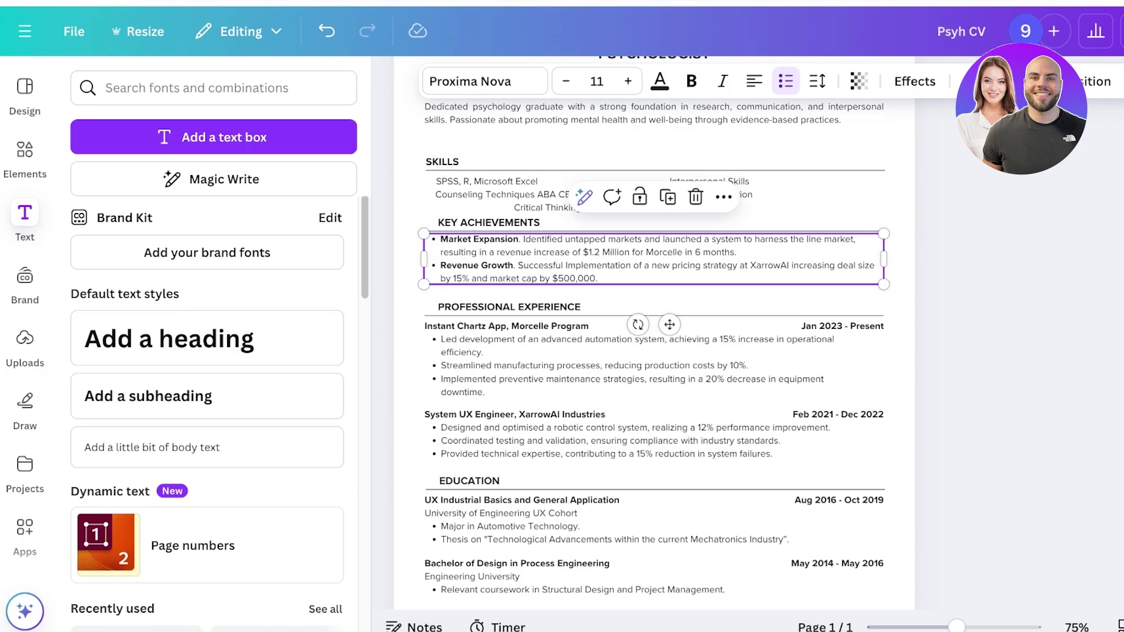
{"action": "scroll", "coordinate": [653, 352], "scroll_direction": "down", "scroll_amount": 3}
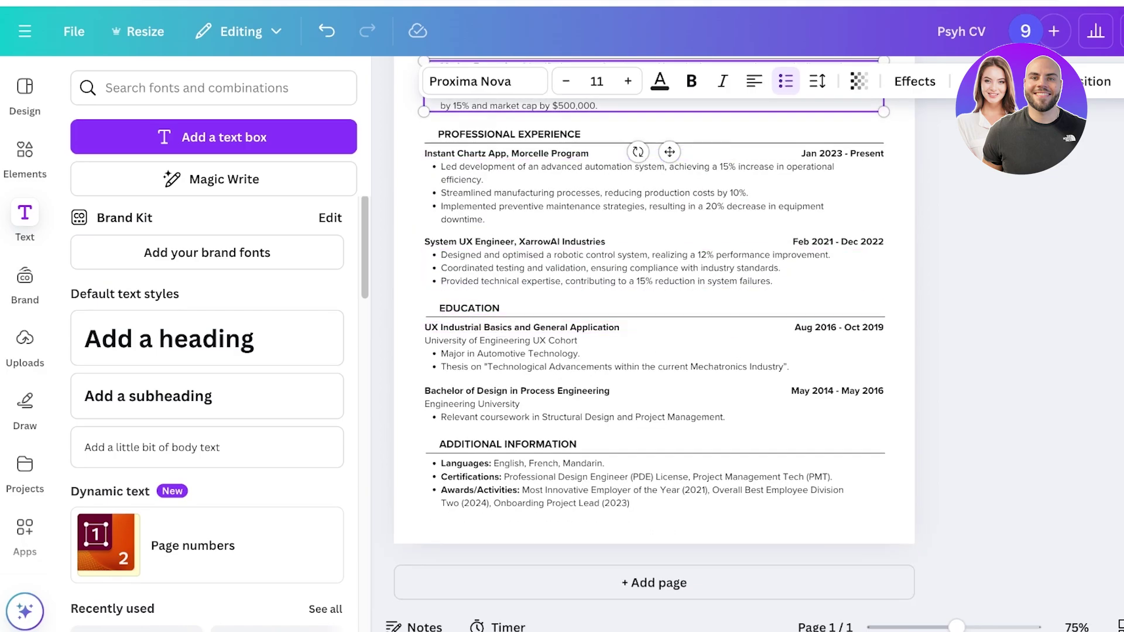
{"action": "scroll", "coordinate": [654, 333], "scroll_direction": "up", "scroll_amount": 1}
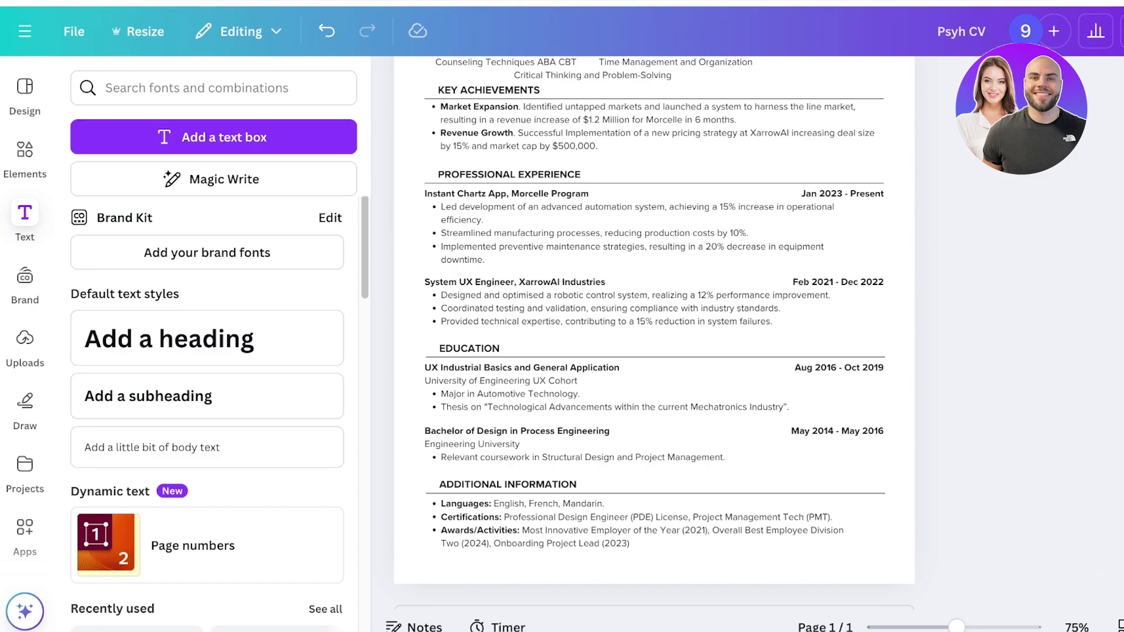
{"action": "scroll", "coordinate": [644, 480], "scroll_direction": "down", "scroll_amount": 1}
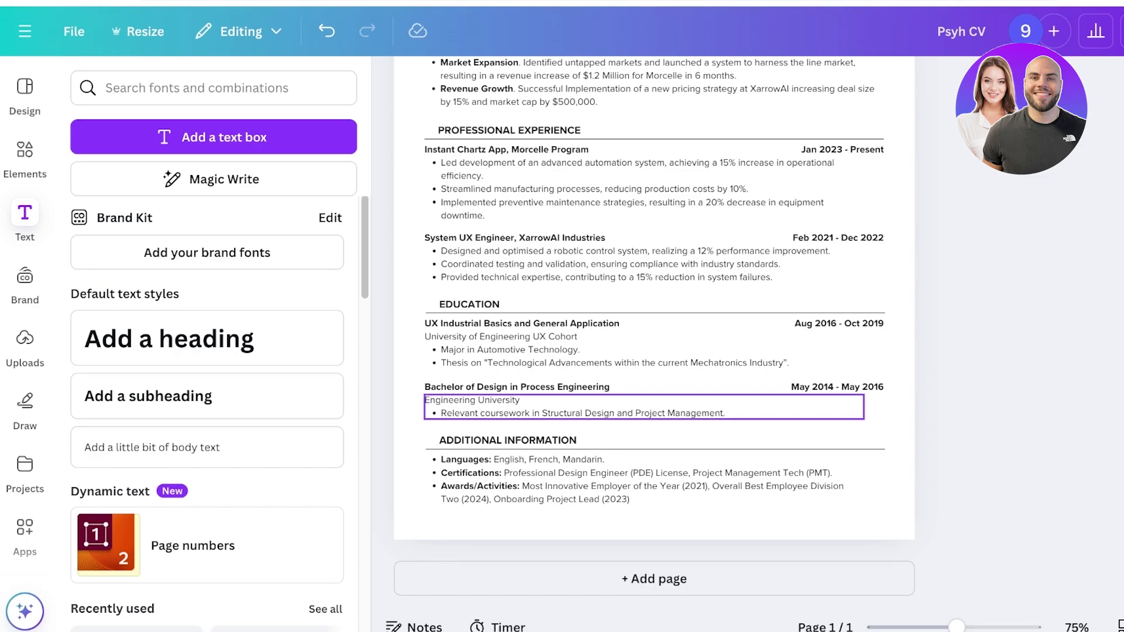
{"action": "scroll", "coordinate": [653, 415], "scroll_direction": "up", "scroll_amount": 6}
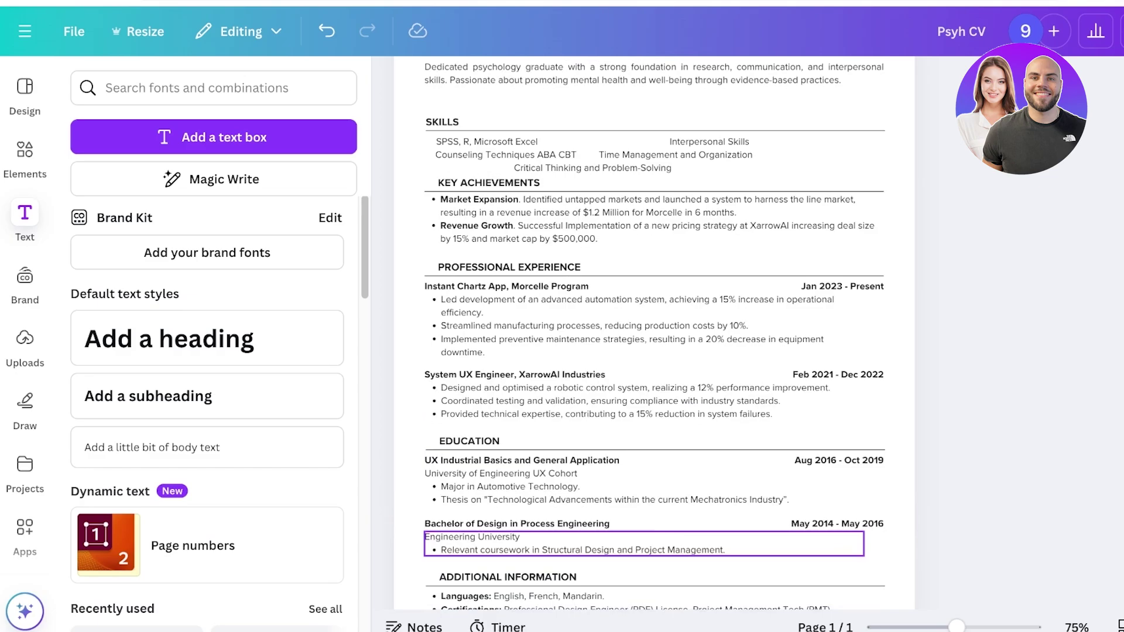
{"action": "scroll", "coordinate": [653, 415], "scroll_direction": "down", "scroll_amount": 5}
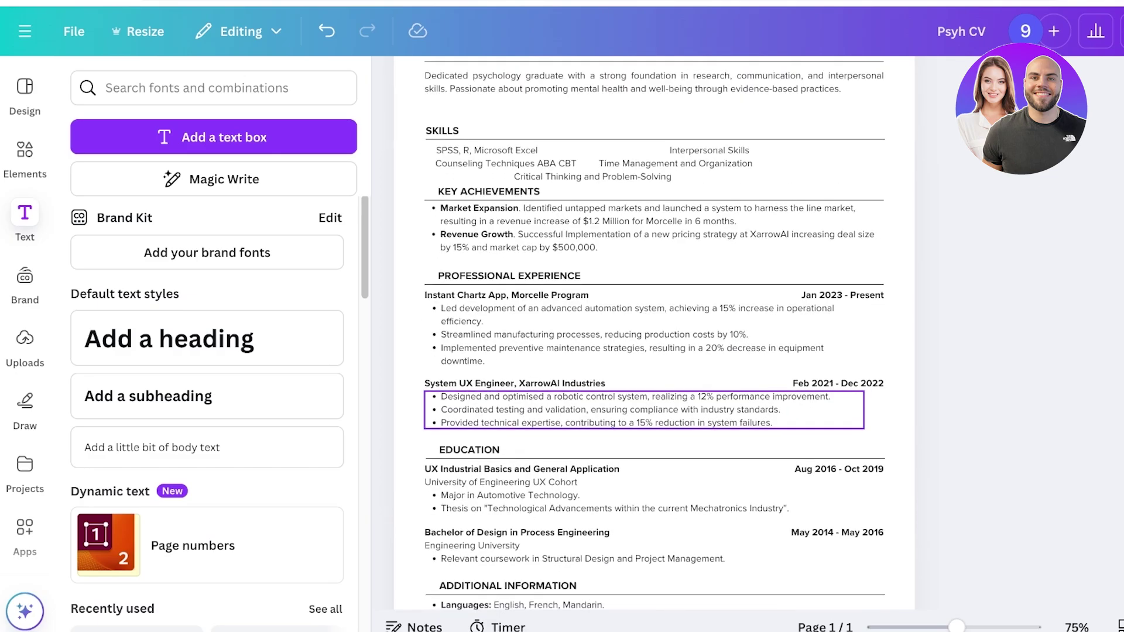